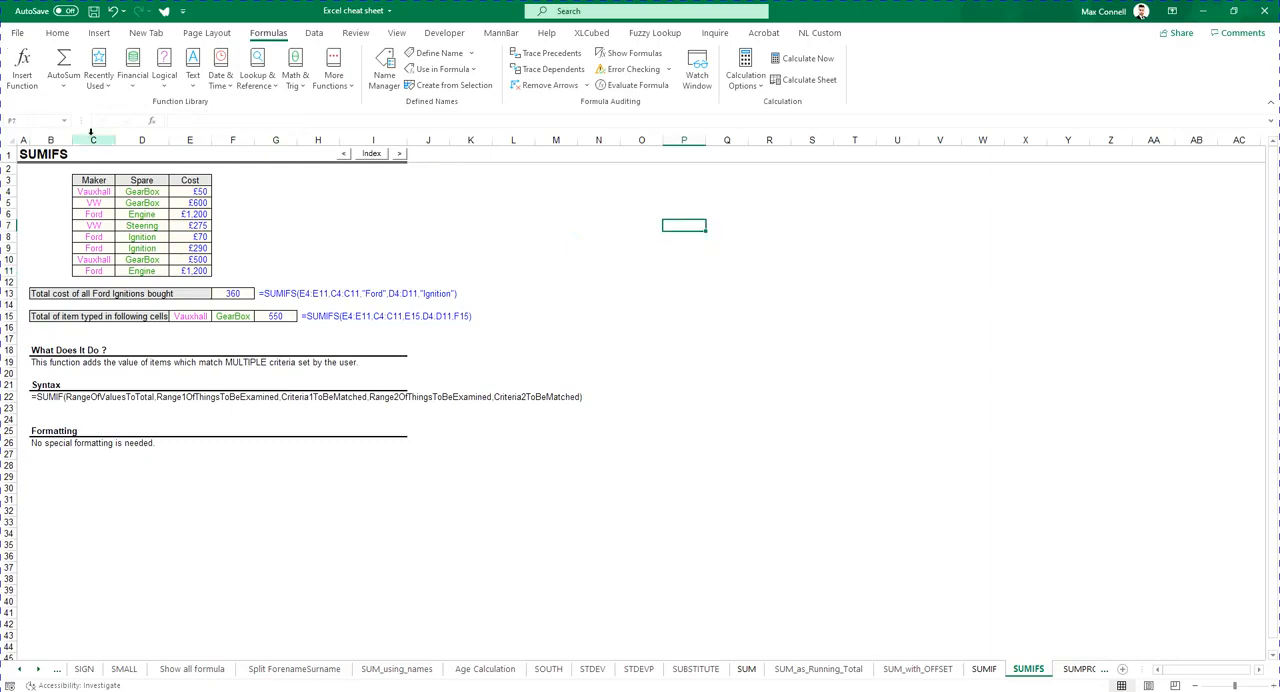
# - Select the Noncon named range from the Name Box list, then deselect it
pyautogui.click(64, 120)
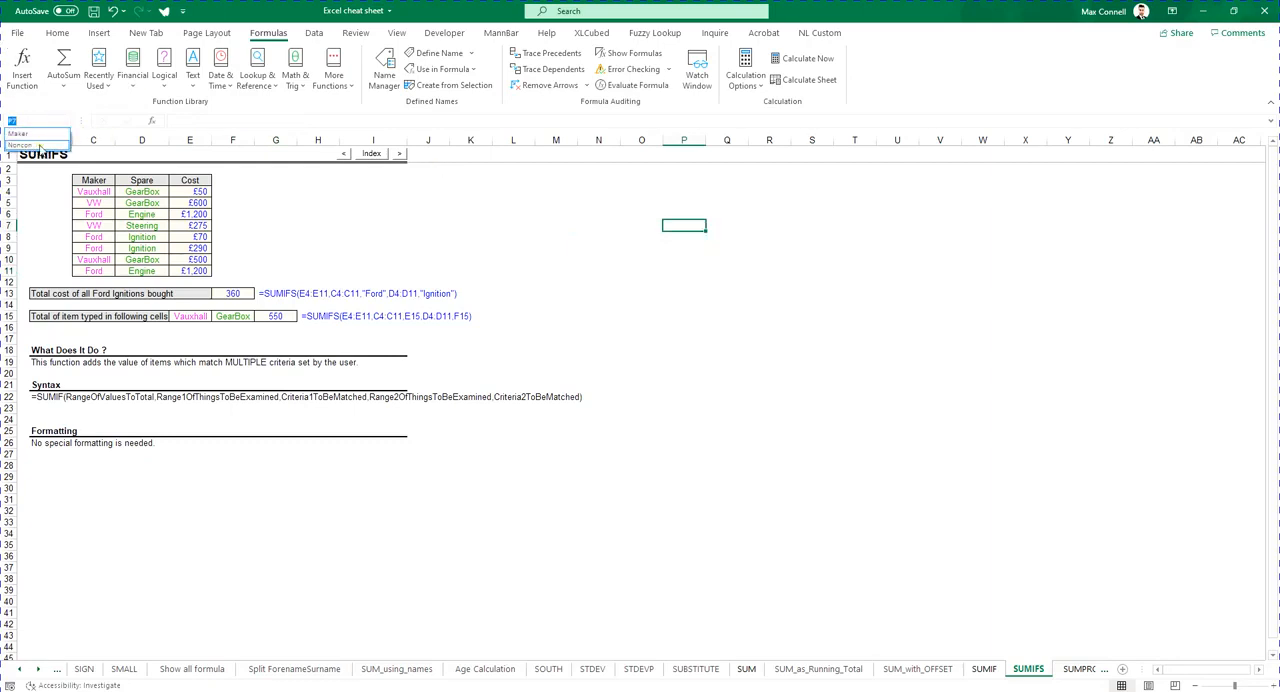
pyautogui.click(31, 146)
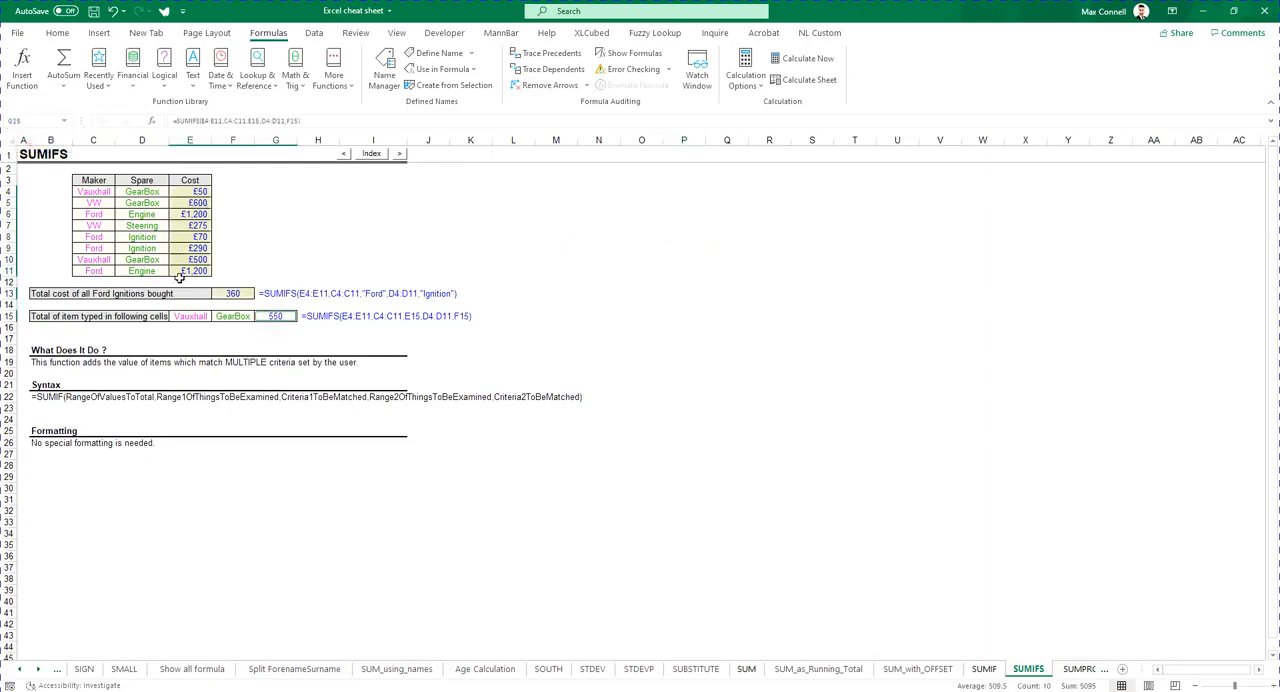
pyautogui.click(685, 271)
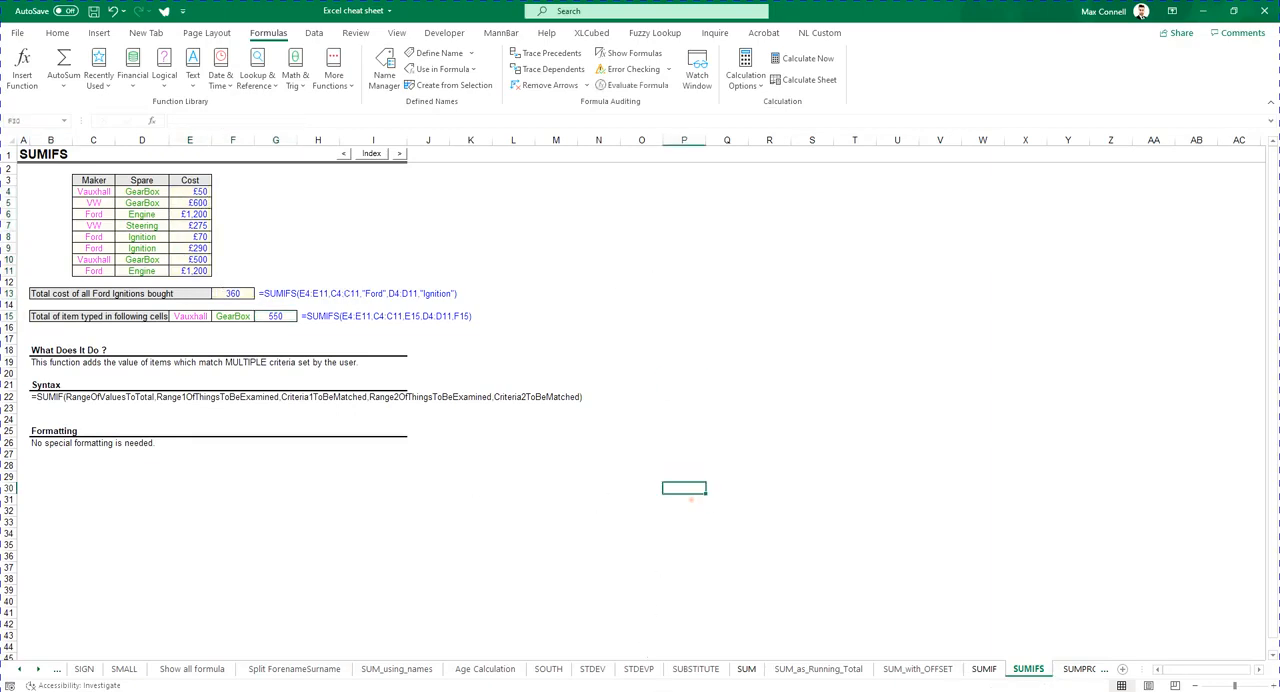
# - Switch to the course guide PDF and back to the workbook
pyautogui.hotkey('alt', 'Tab')
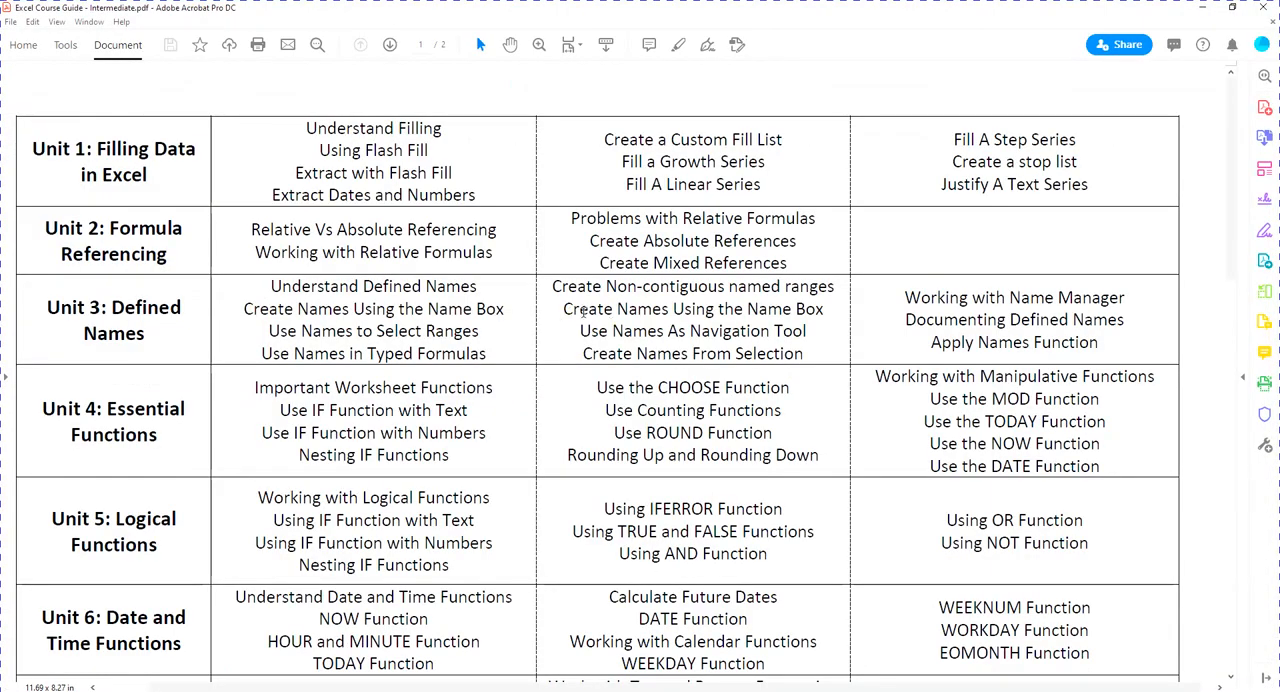
pyautogui.hotkey('alt', 'Tab')
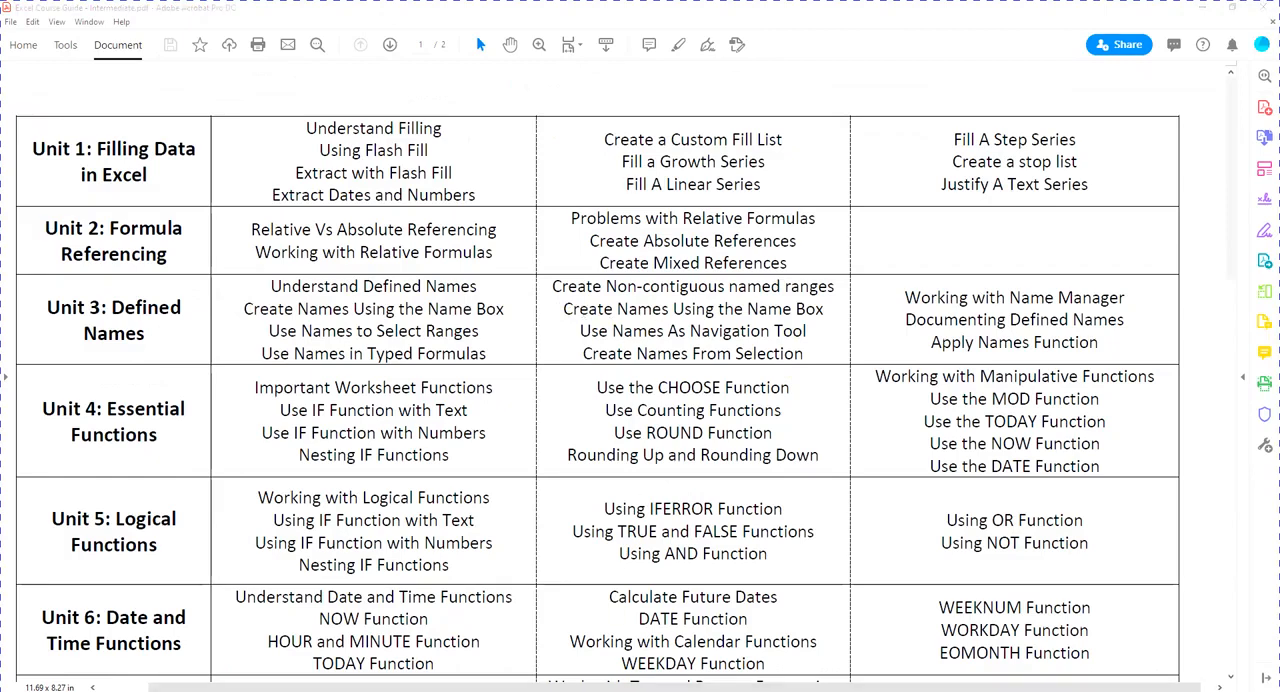
pyautogui.hotkey('alt', 'Tab')
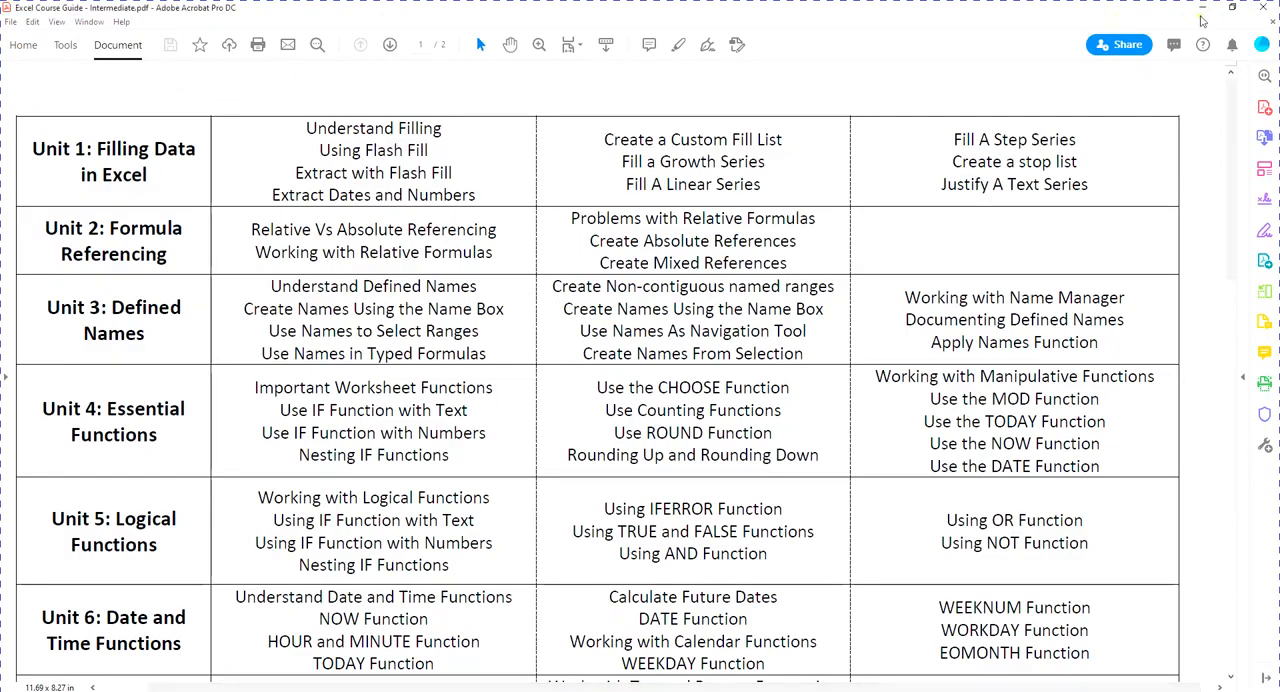
pyautogui.hotkey('alt', 'Tab')
pyautogui.click(456, 453)
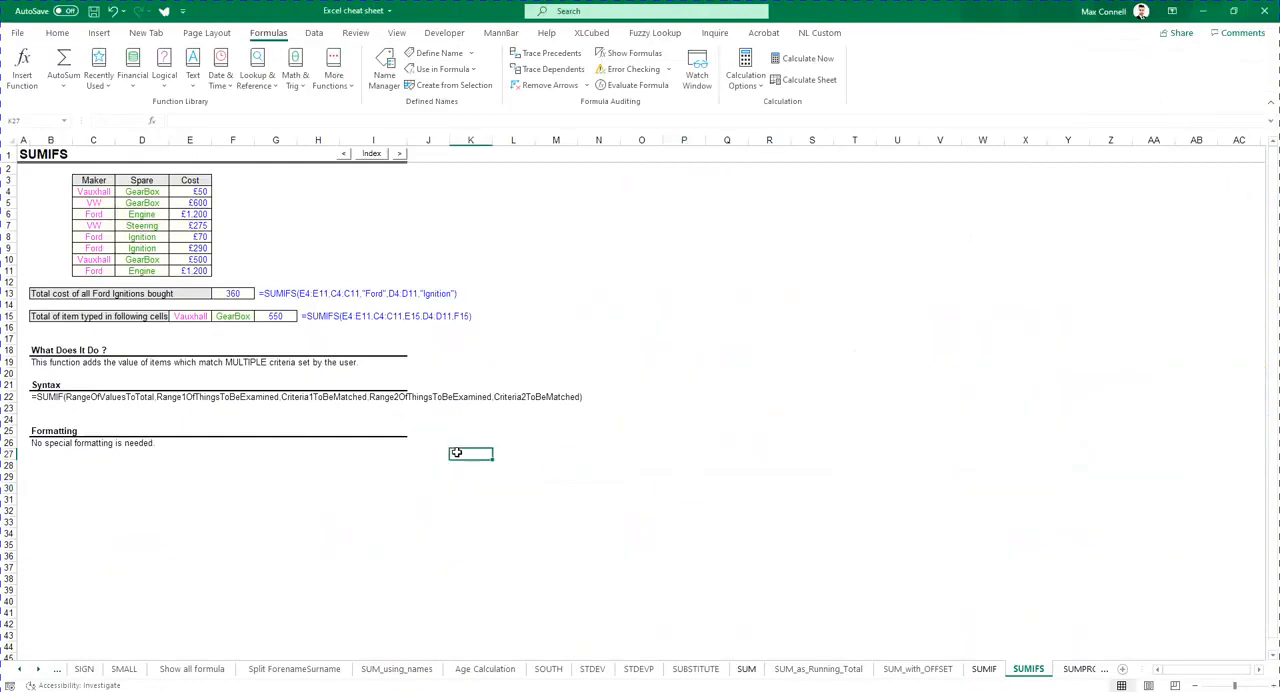
# - Go to the AutoSum Shortcut Key sheet using the sheet list
pyautogui.click(64, 121)
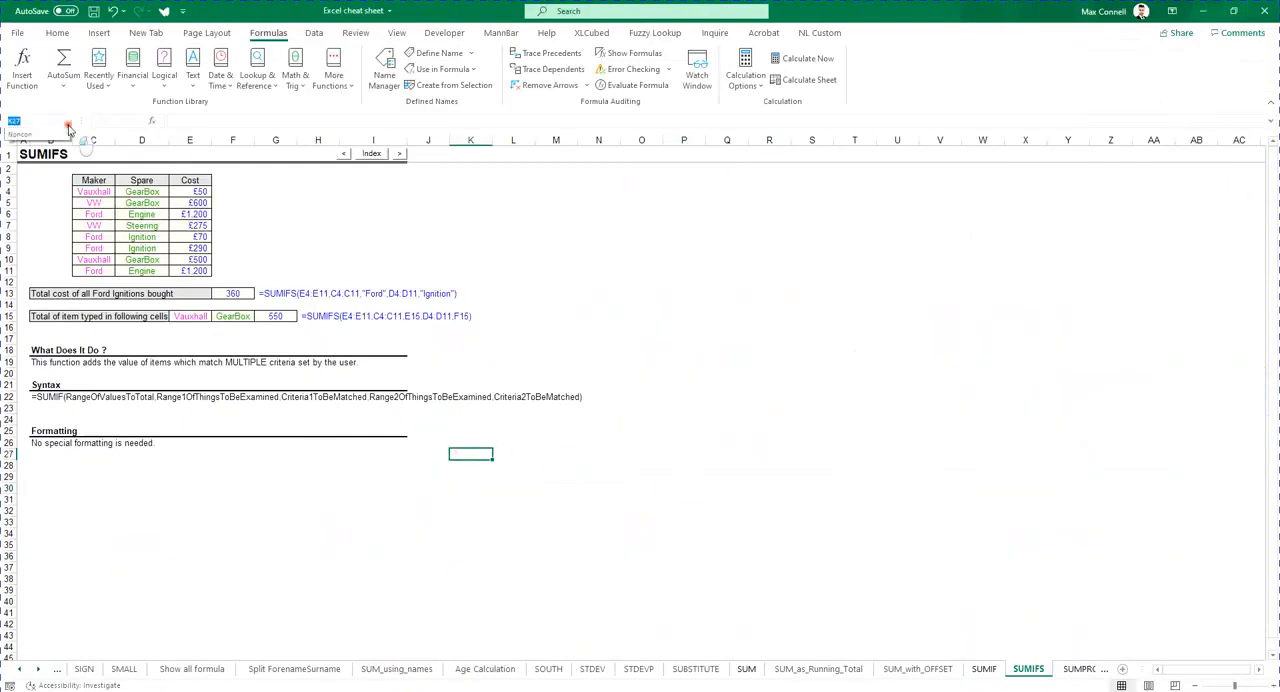
pyautogui.click(276, 533)
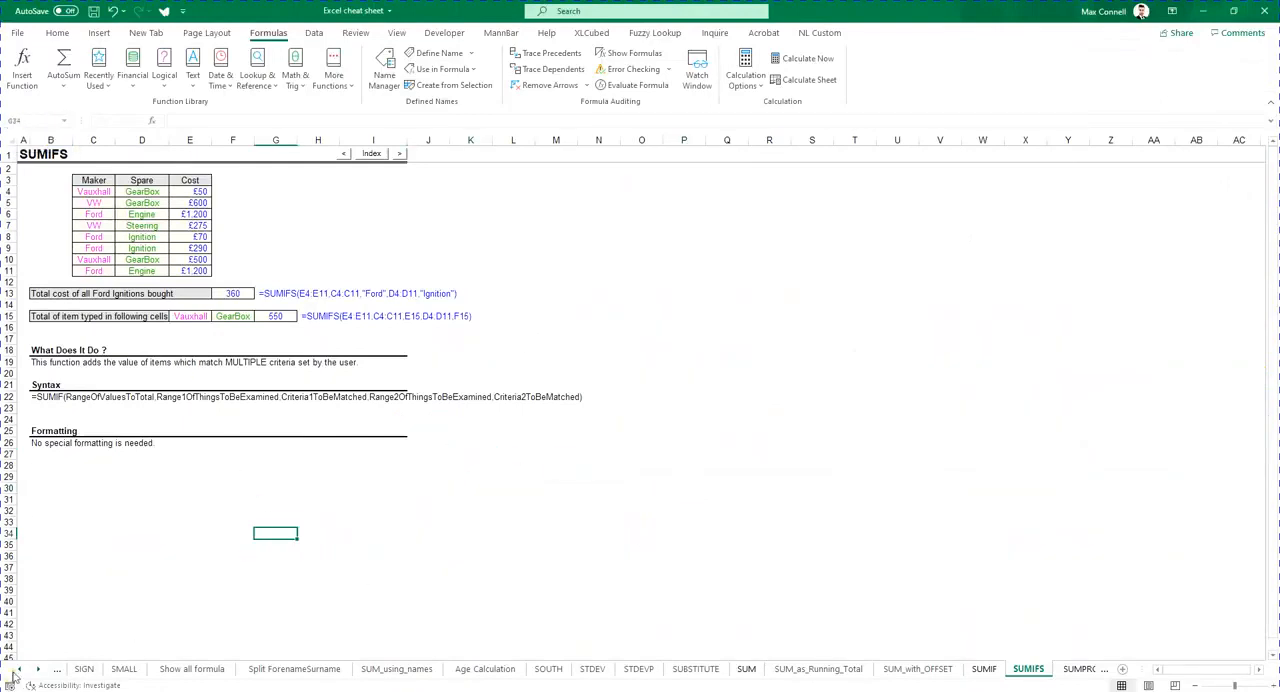
pyautogui.rightClick(20, 669)
pyautogui.moveTo(183, 625); pyautogui.dragTo(186, 507)
pyautogui.click(52, 491)
pyautogui.click(110, 675)
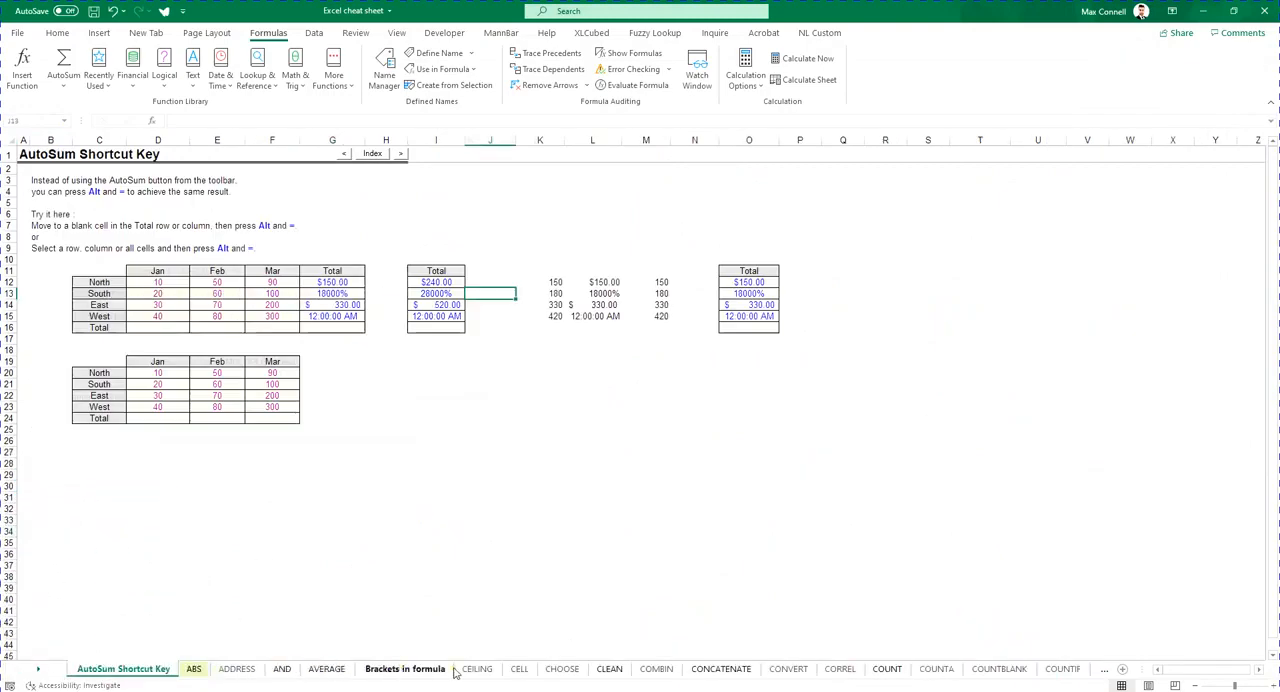
# - Jump back to the Maker named range by picking it from the Name Box list
pyautogui.click(64, 122)
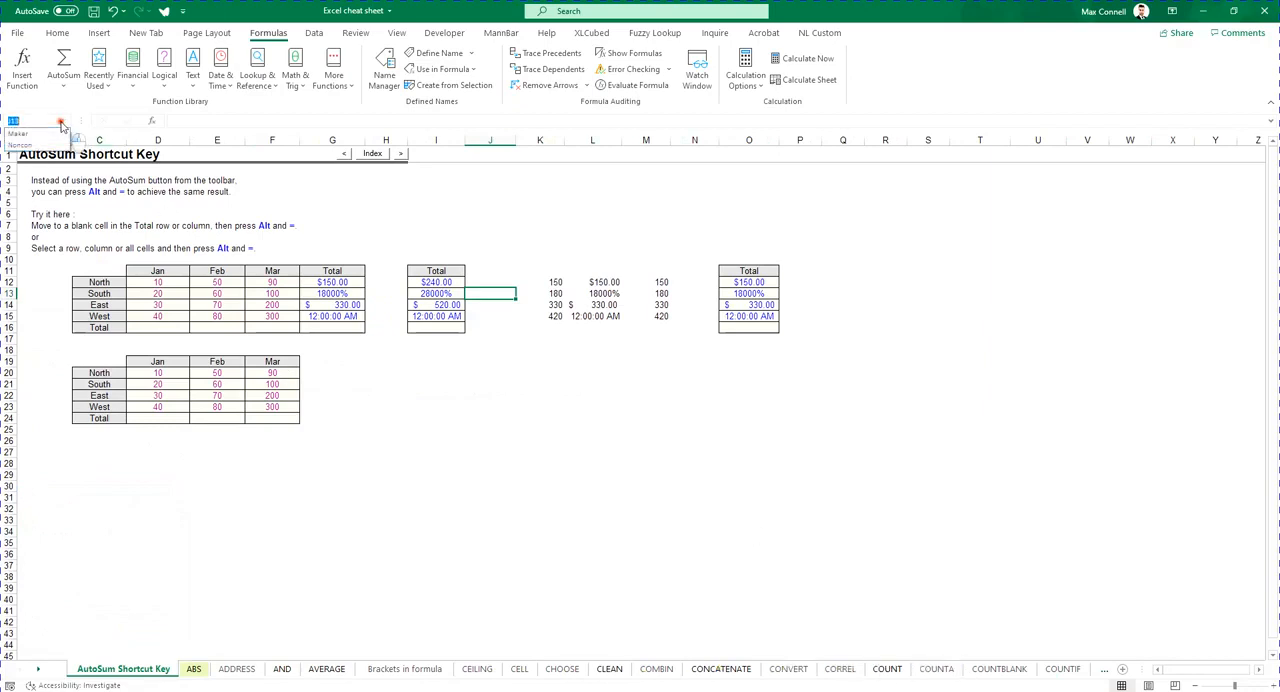
pyautogui.click(36, 132)
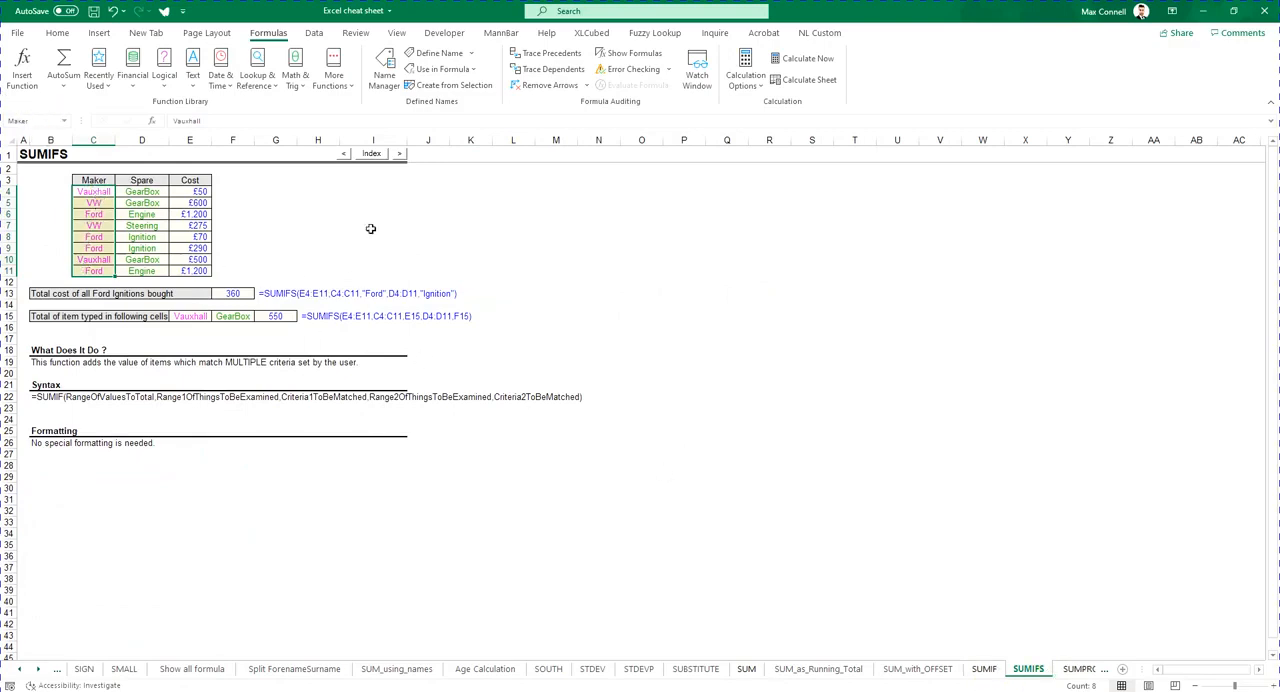
pyautogui.click(288, 202)
pyautogui.click(769, 385)
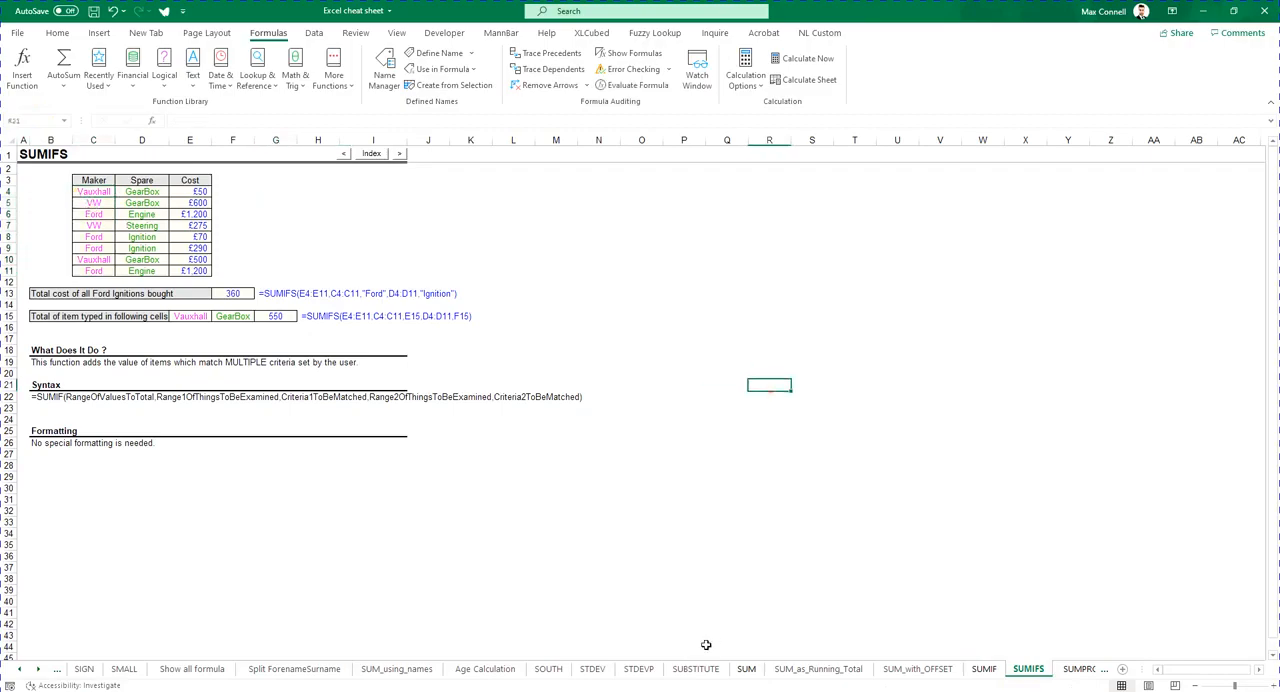
# - Highlight the Create Names From Selection topic in the course guide PDF, then return to the workbook
pyautogui.hotkey('alt', 'Tab')
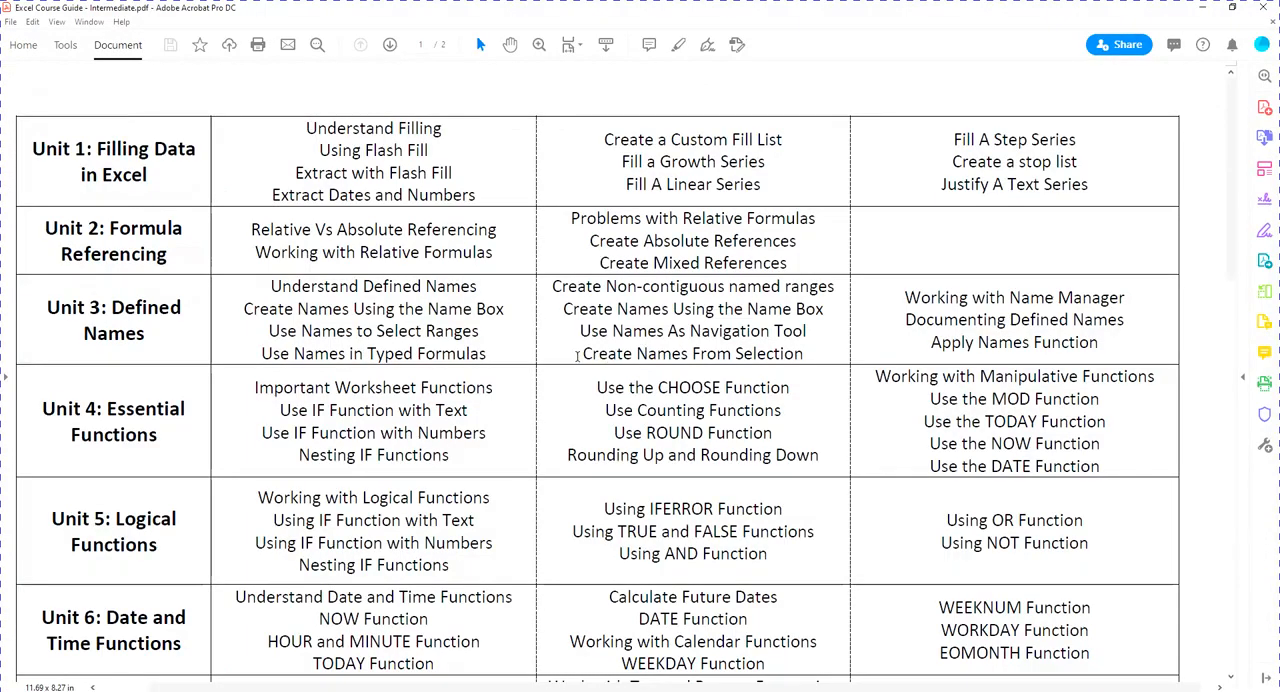
pyautogui.moveTo(577, 356); pyautogui.dragTo(798, 359)
pyautogui.click(822, 366)
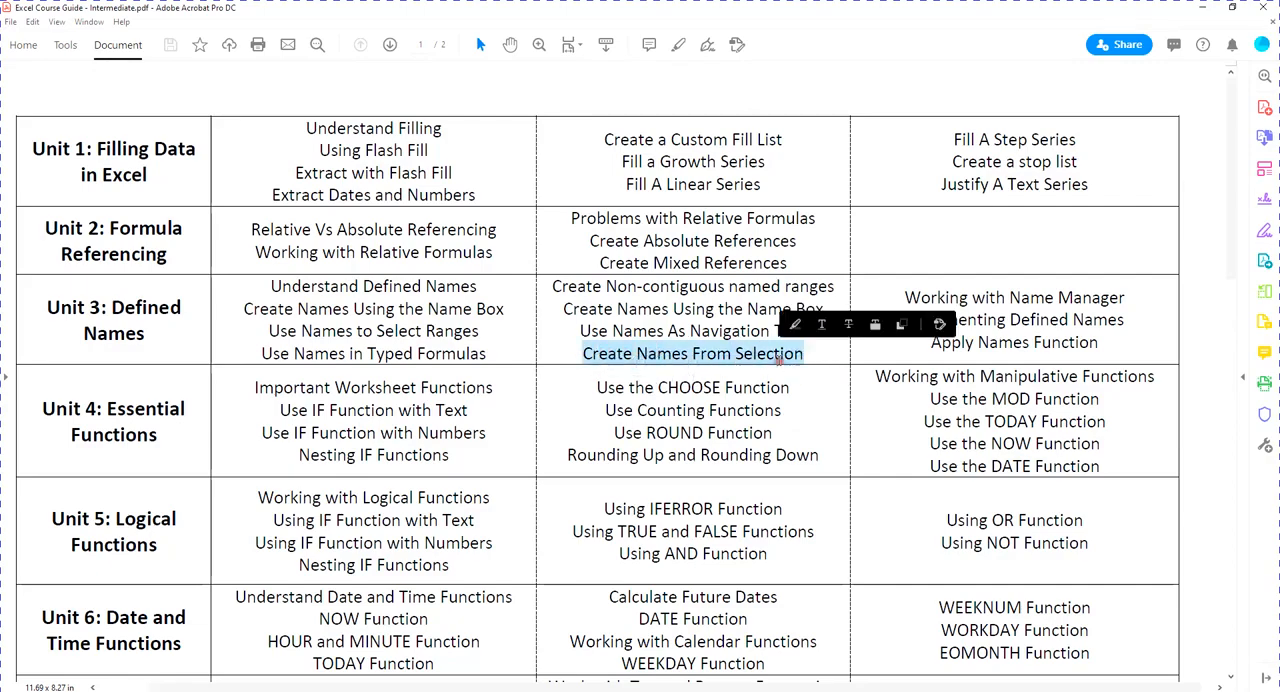
pyautogui.click(779, 359)
pyautogui.hotkey('alt', 'Tab')
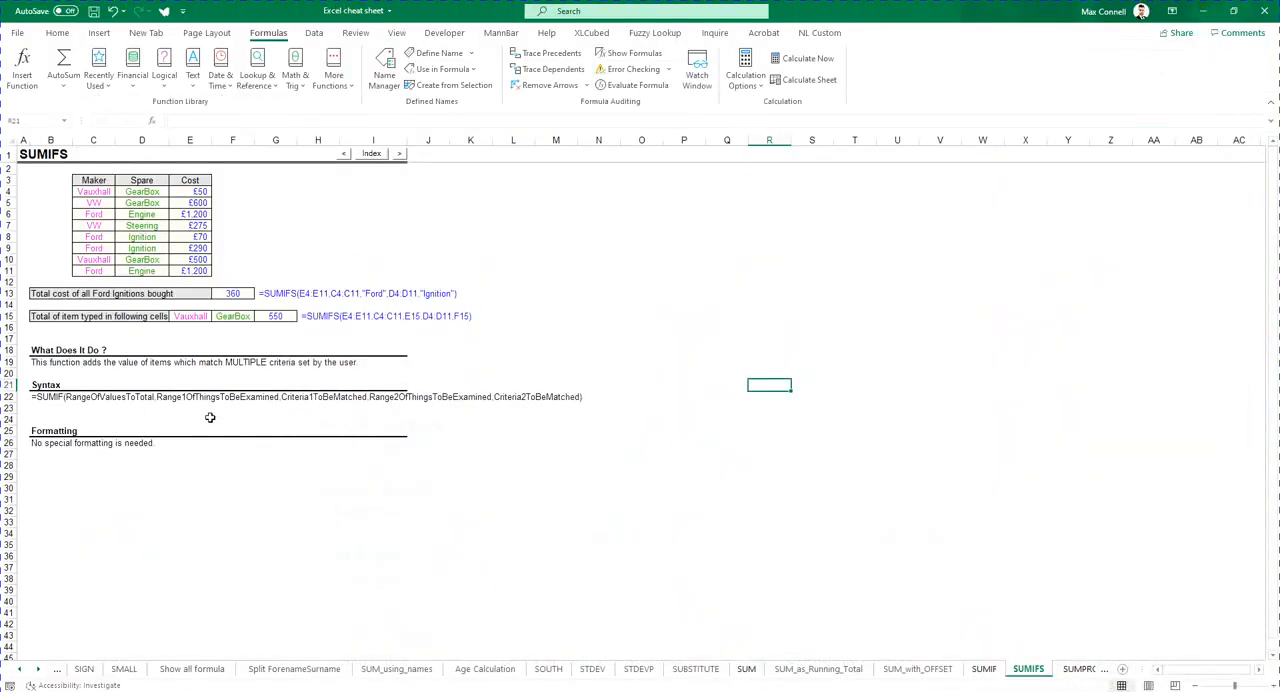
pyautogui.click(220, 474)
pyautogui.click(558, 466)
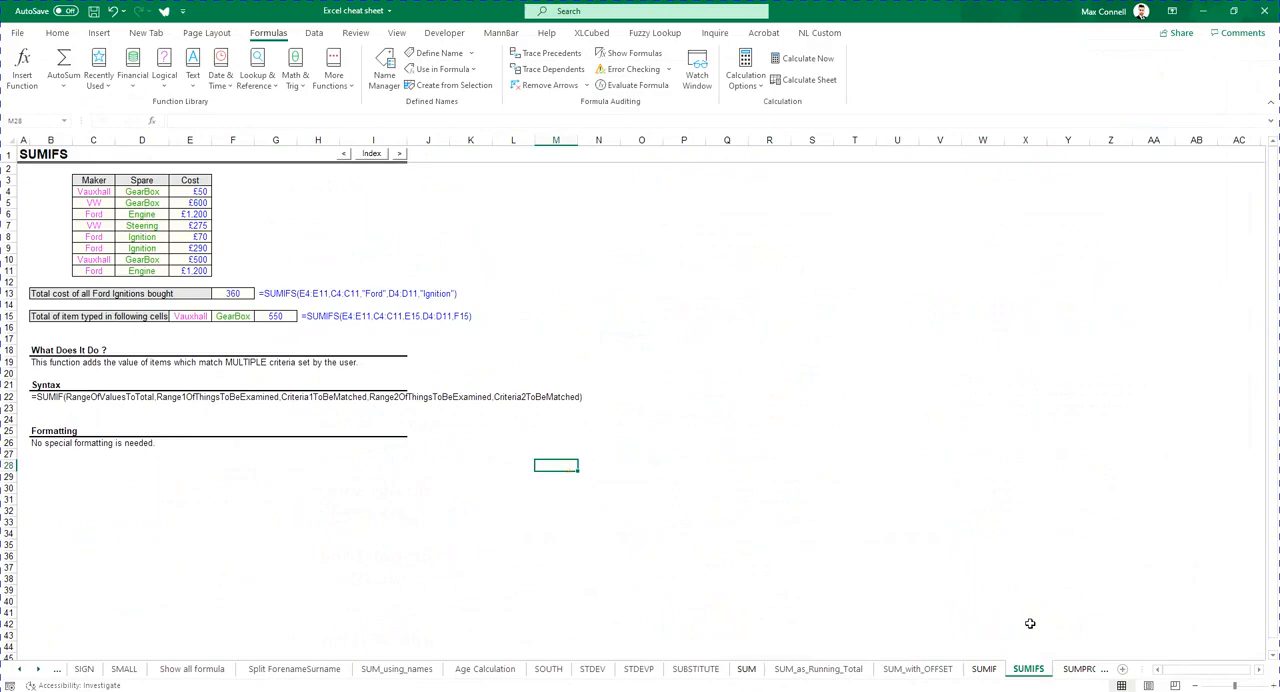
pyautogui.click(192, 409)
pyautogui.click(556, 476)
pyautogui.moveTo(104, 180); pyautogui.dragTo(188, 271)
pyautogui.moveTo(92, 192); pyautogui.dragTo(188, 272)
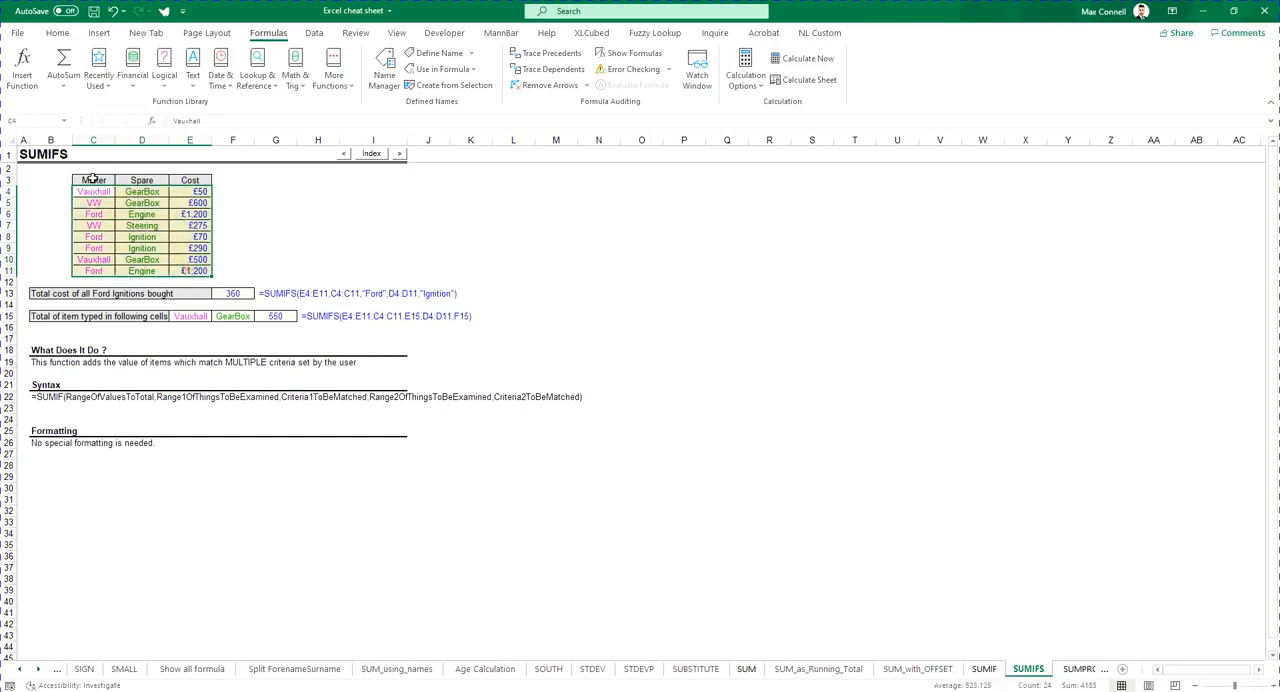
pyautogui.moveTo(92, 180); pyautogui.dragTo(193, 185)
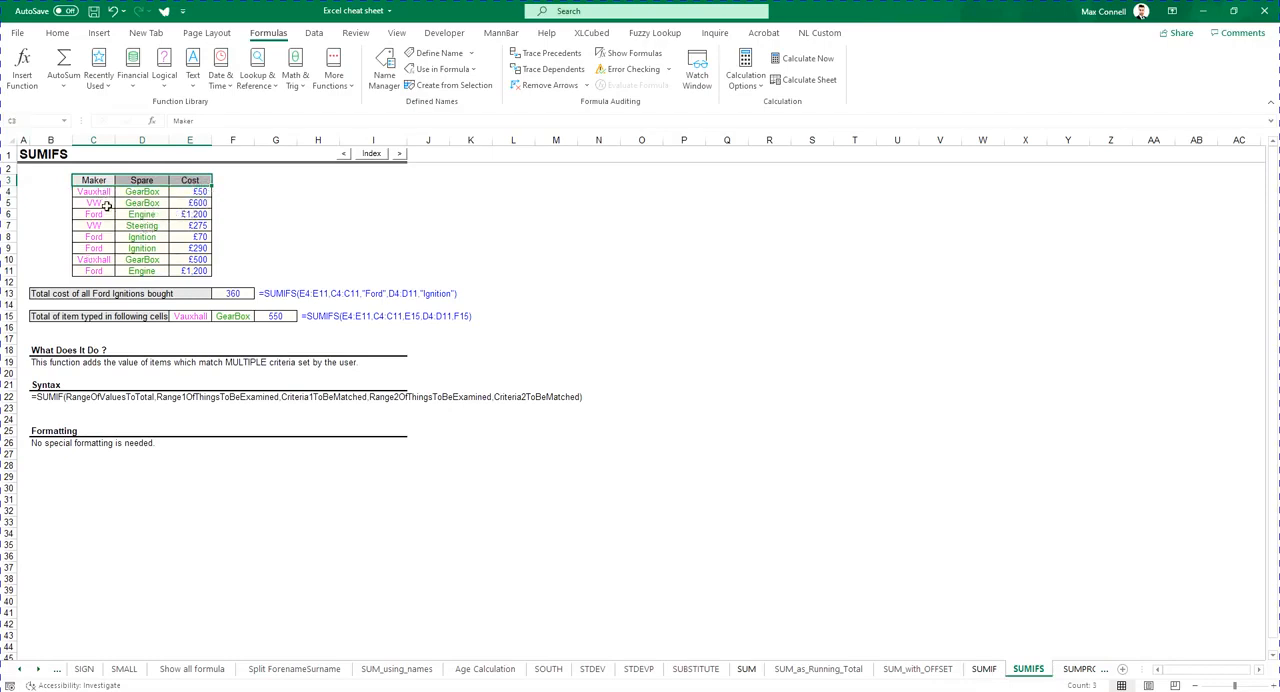
pyautogui.click(150, 249)
# - Create names from the top row only for the Maker, Spare and Cost table C3:E11
pyautogui.moveTo(86, 180); pyautogui.dragTo(193, 271)
pyautogui.hotkey('ctrl', 'shift', 'F3')
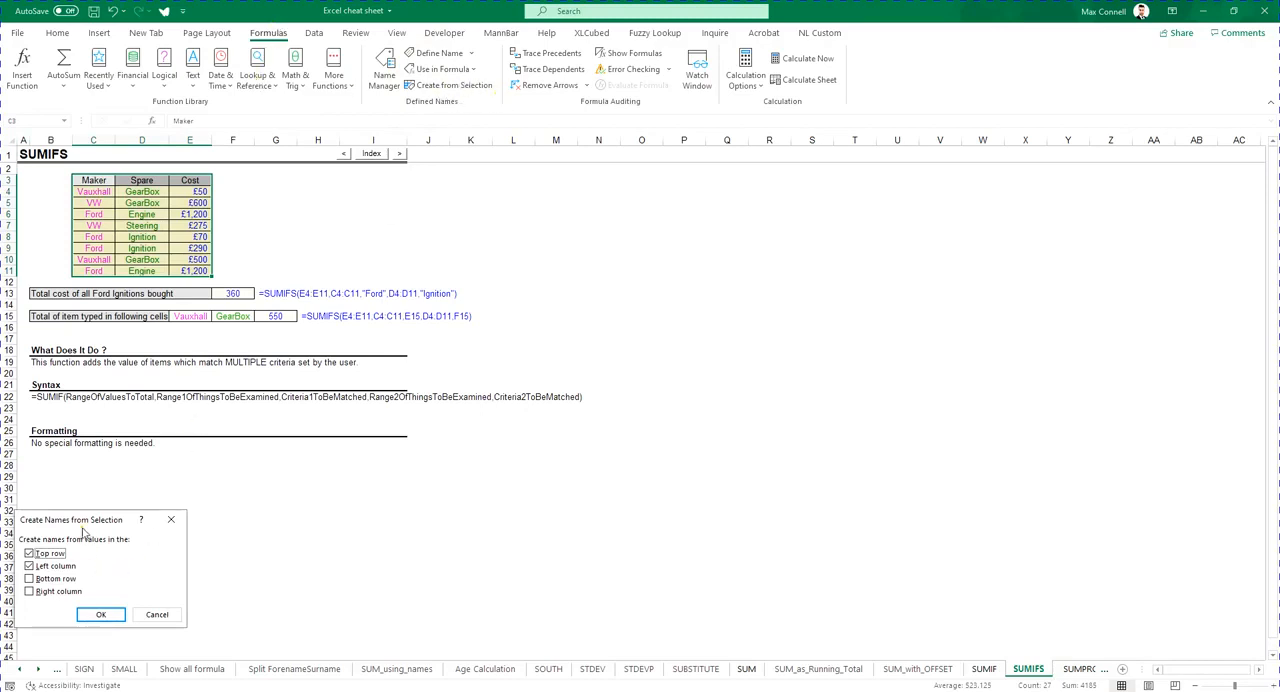
pyautogui.moveTo(76, 524); pyautogui.dragTo(441, 250)
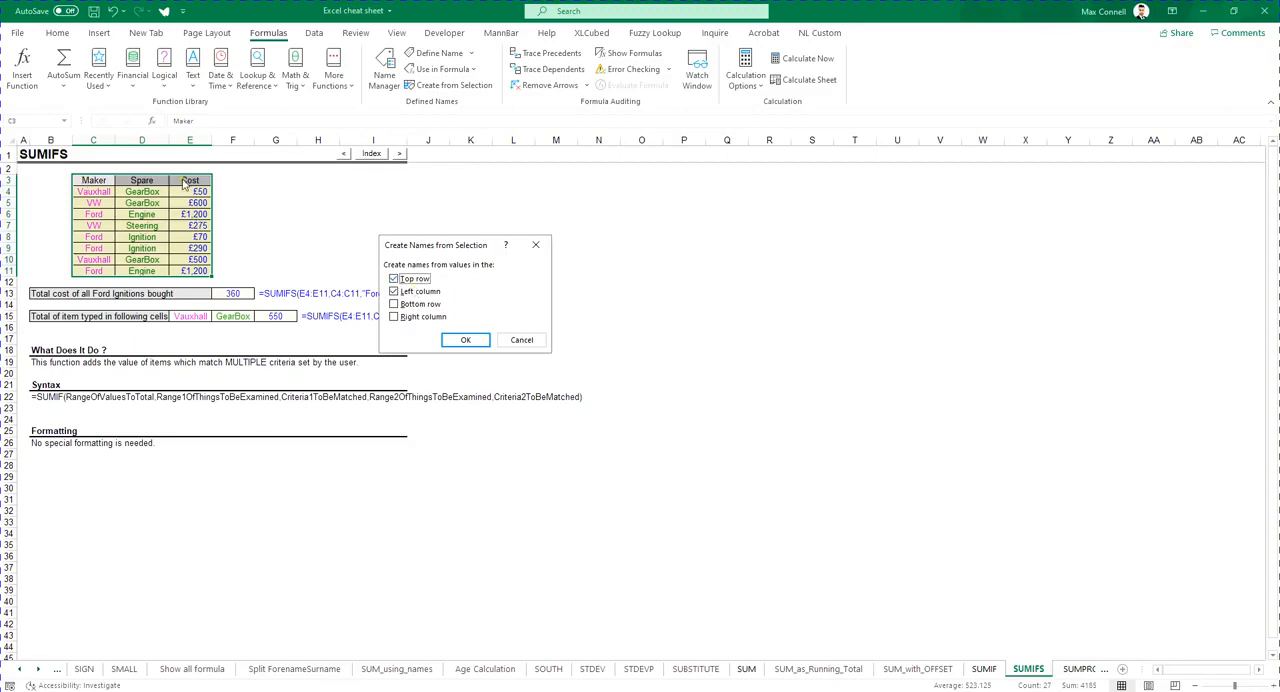
pyautogui.click(394, 292)
pyautogui.click(465, 341)
pyautogui.click(470, 228)
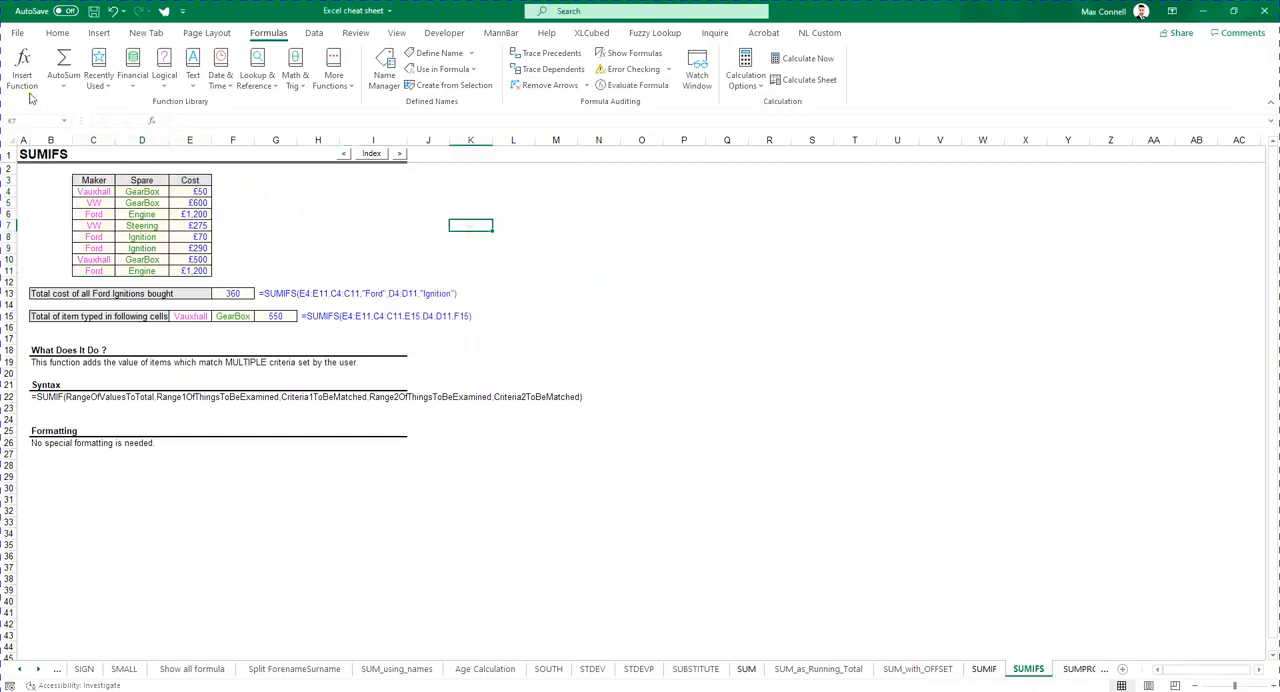
# - Enter =cost in cell K6 to list the values of the Cost named range
pyautogui.click(64, 121)
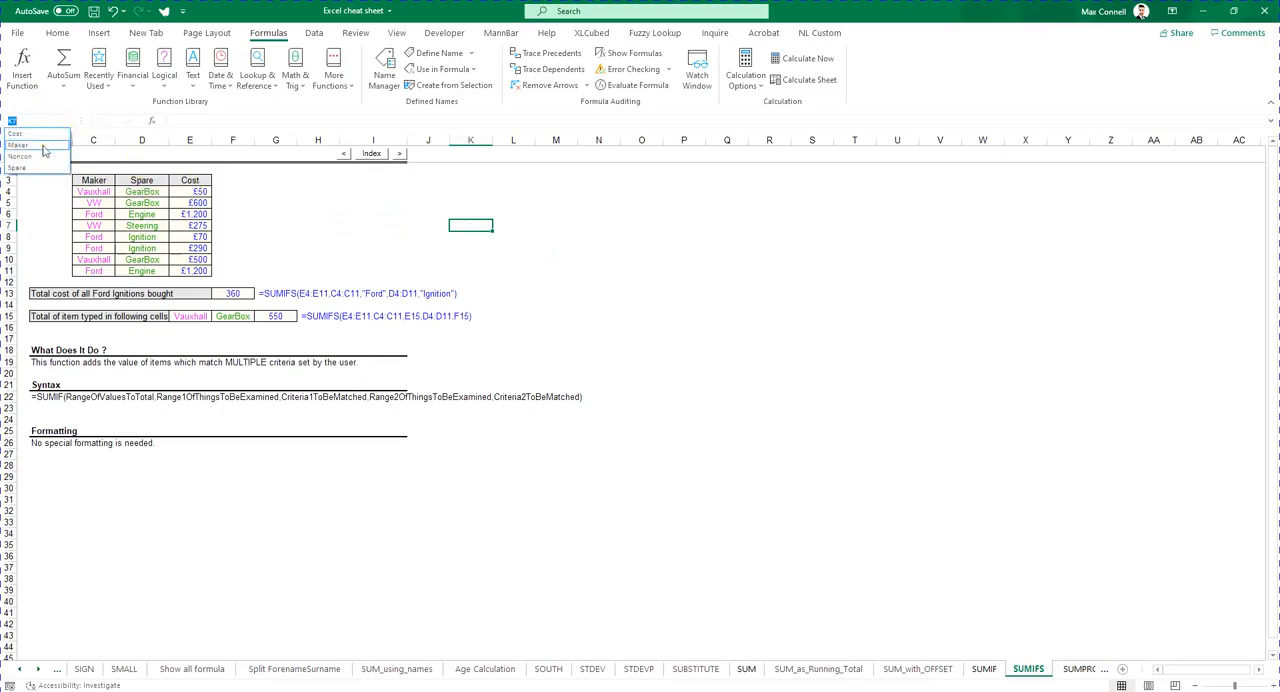
pyautogui.click(427, 267)
pyautogui.press('Up')
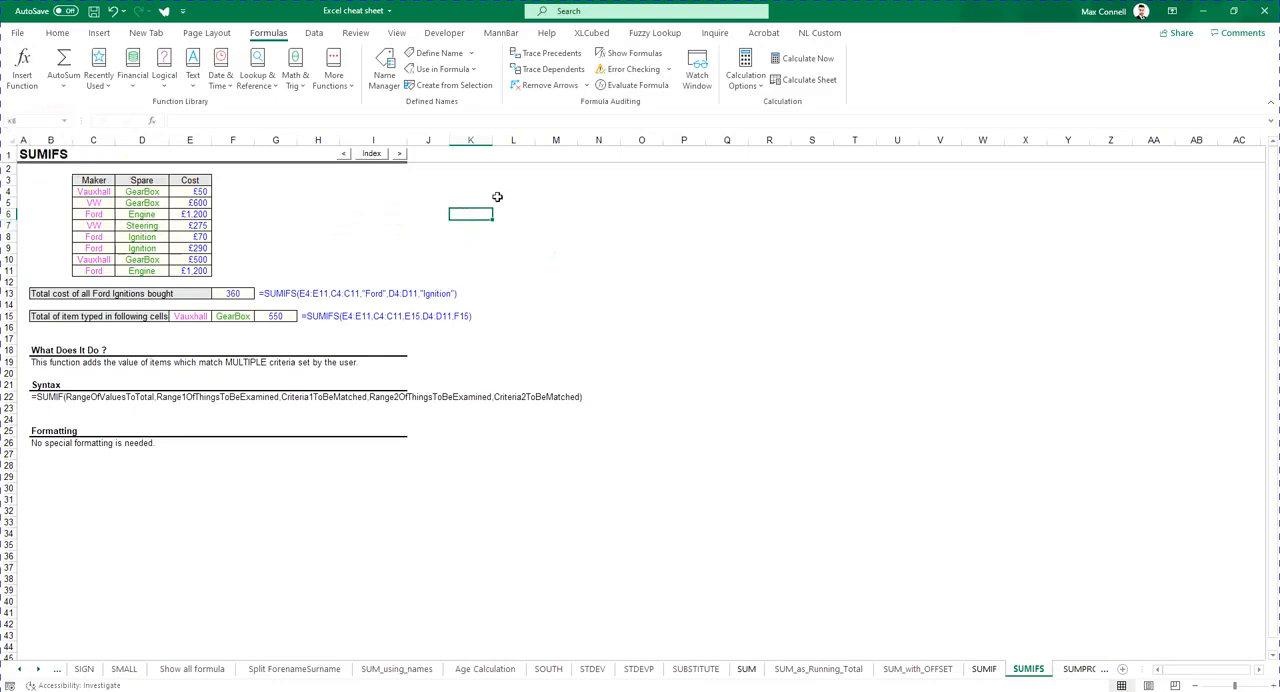
pyautogui.write('=maker')
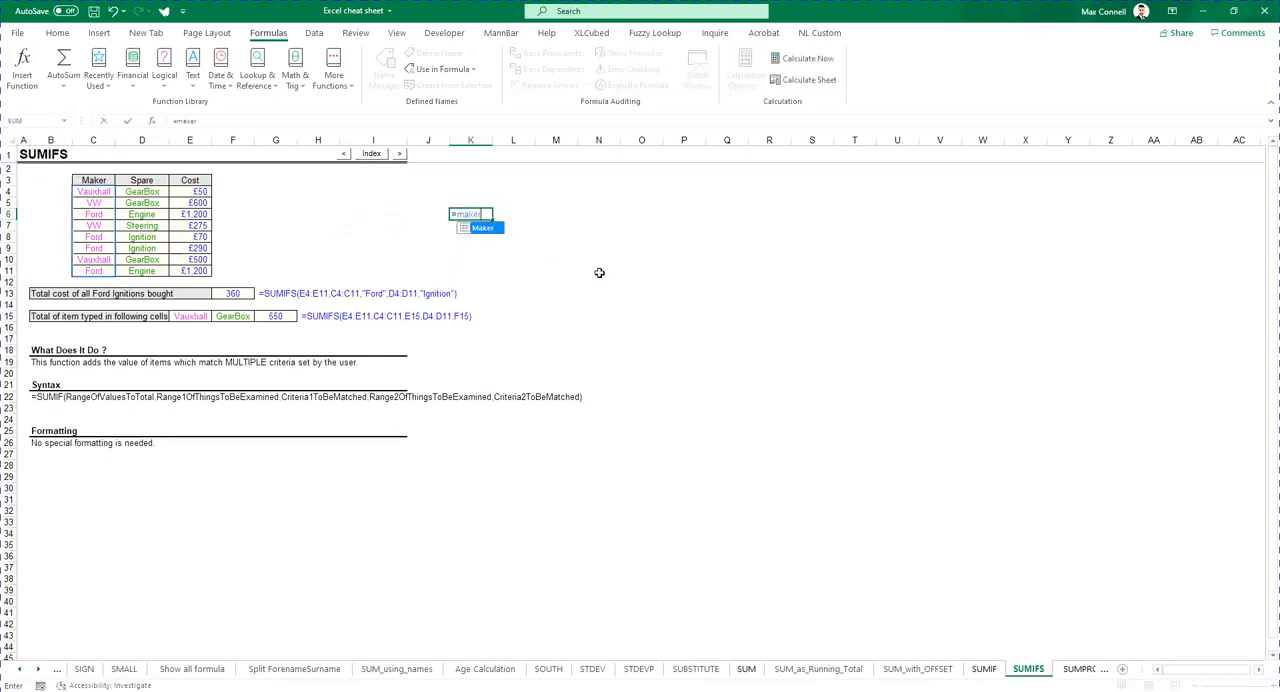
pyautogui.press('BackSpace')
pyautogui.press('BackSpace')
pyautogui.press('BackSpace')
pyautogui.press('BackSpace')
pyautogui.press('BackSpace')
pyautogui.write('cost')
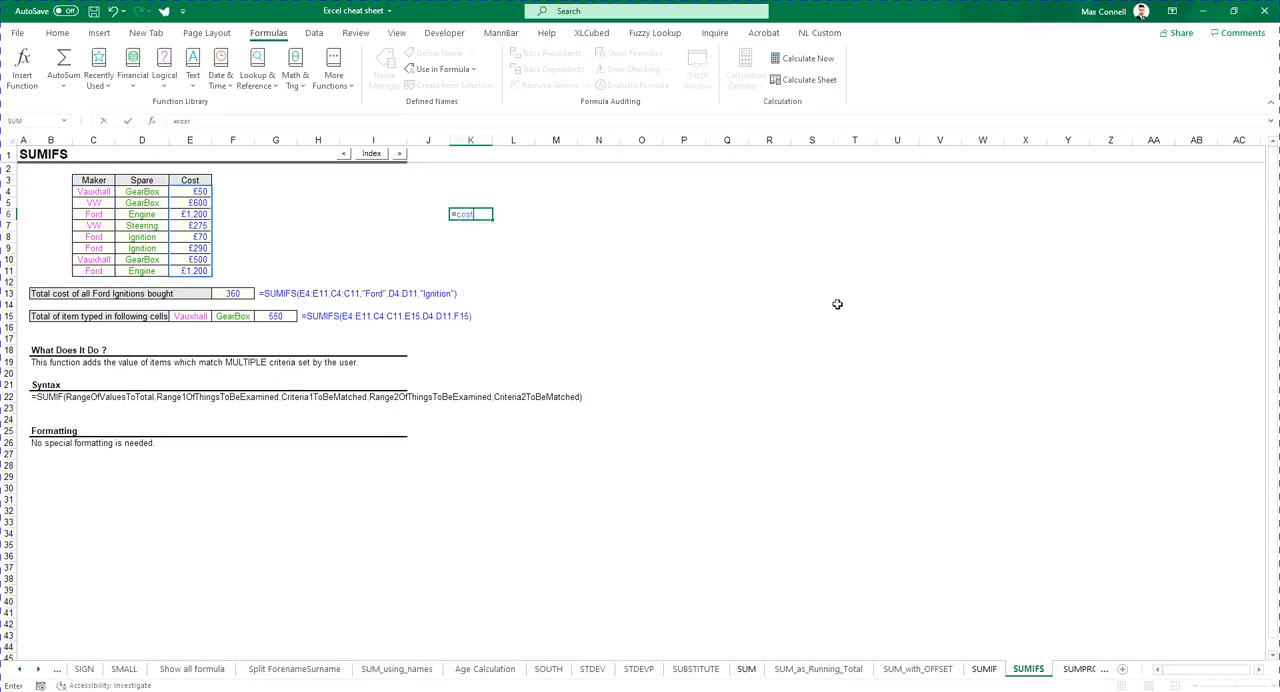
pyautogui.click(830, 296)
pyautogui.click(704, 352)
pyautogui.click(497, 212)
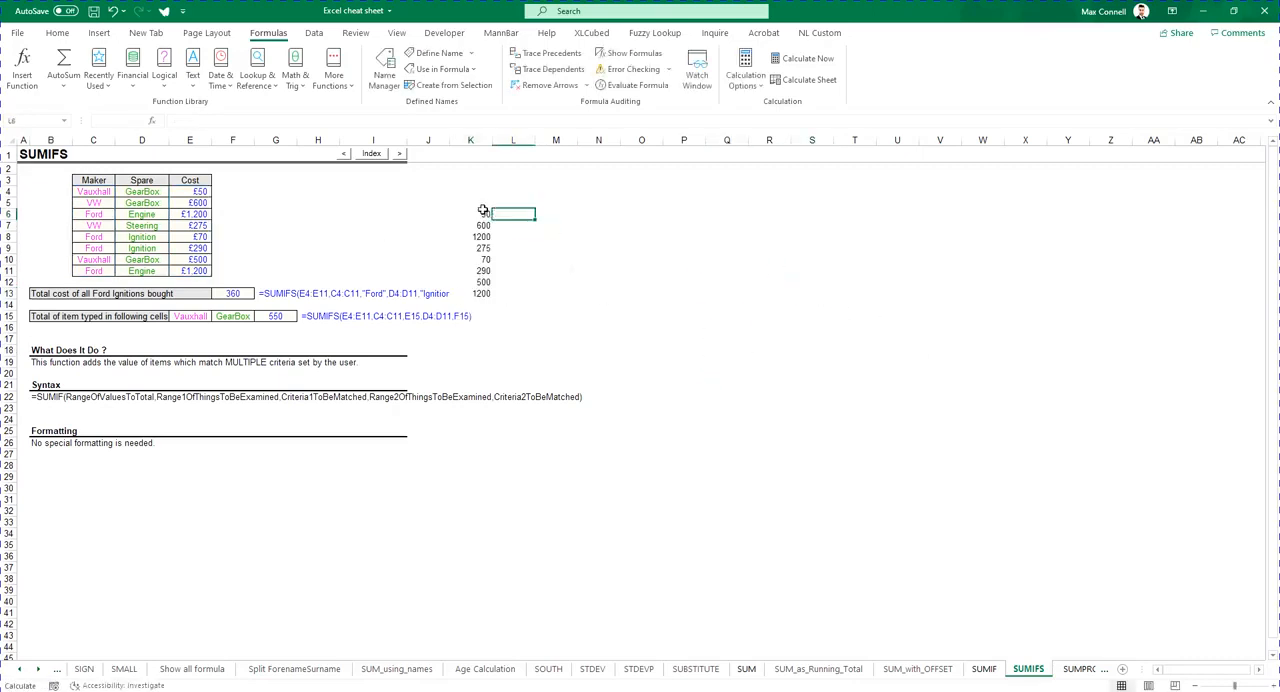
# - Highlight the Working with Name Manager topic in the course guide PDF, then return to the workbook
pyautogui.moveTo(484, 212); pyautogui.dragTo(497, 314)
pyautogui.click(592, 303)
pyautogui.click(638, 373)
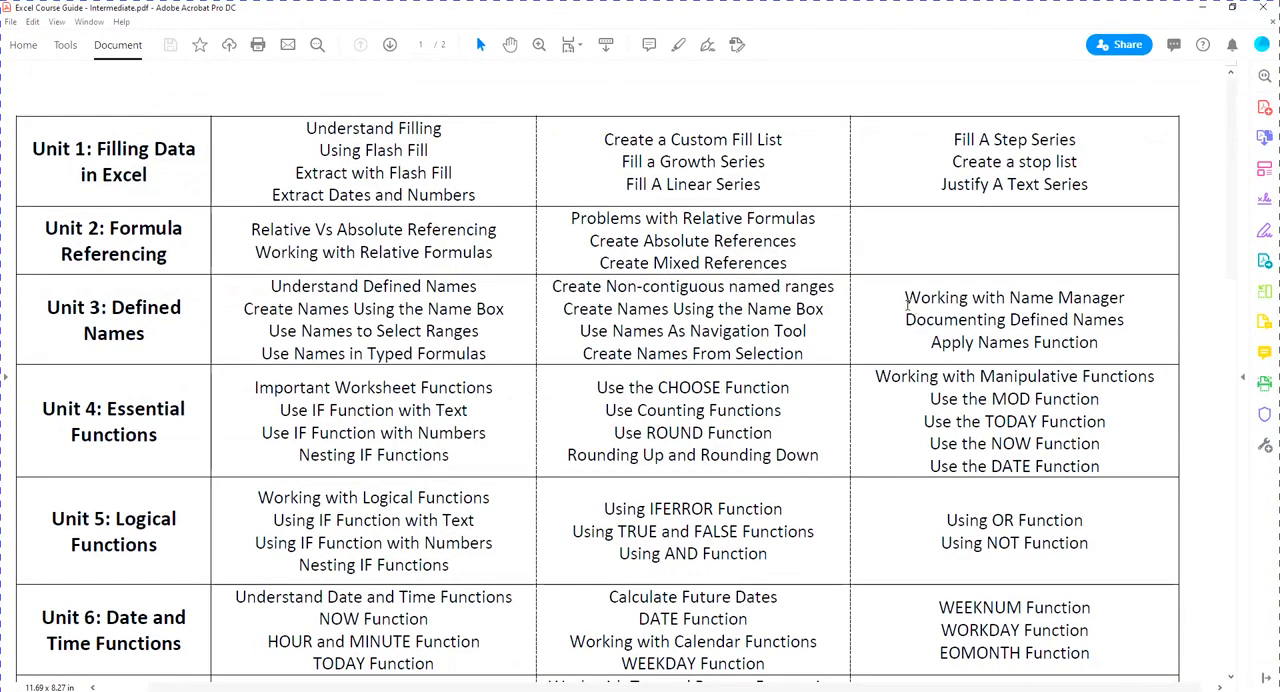
pyautogui.moveTo(903, 297); pyautogui.dragTo(1106, 296)
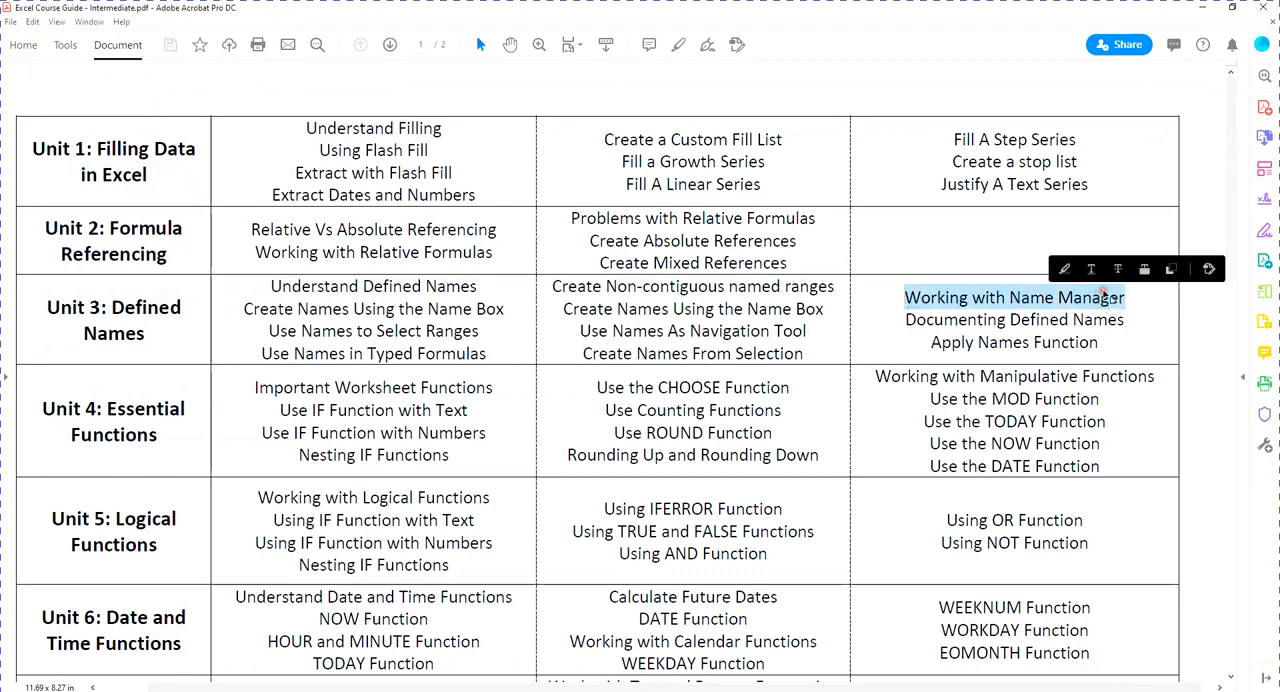
pyautogui.click(1045, 295)
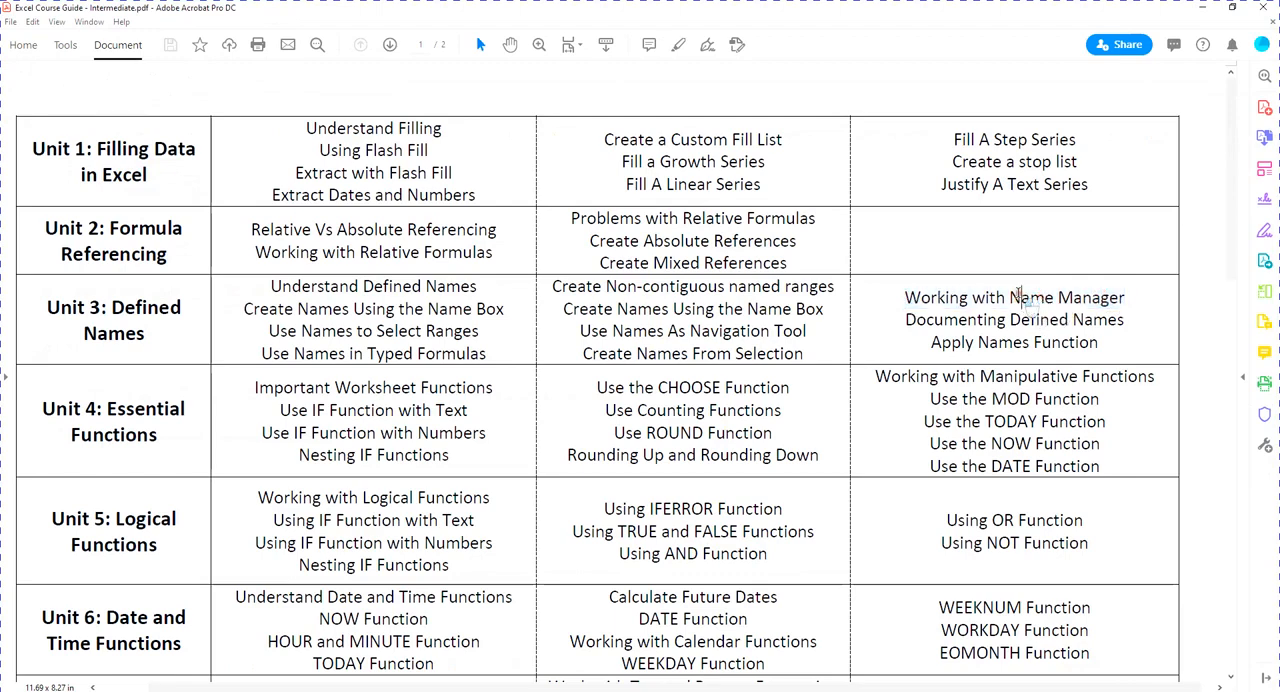
pyautogui.moveTo(1010, 297); pyautogui.dragTo(1120, 300)
pyautogui.click(1140, 300)
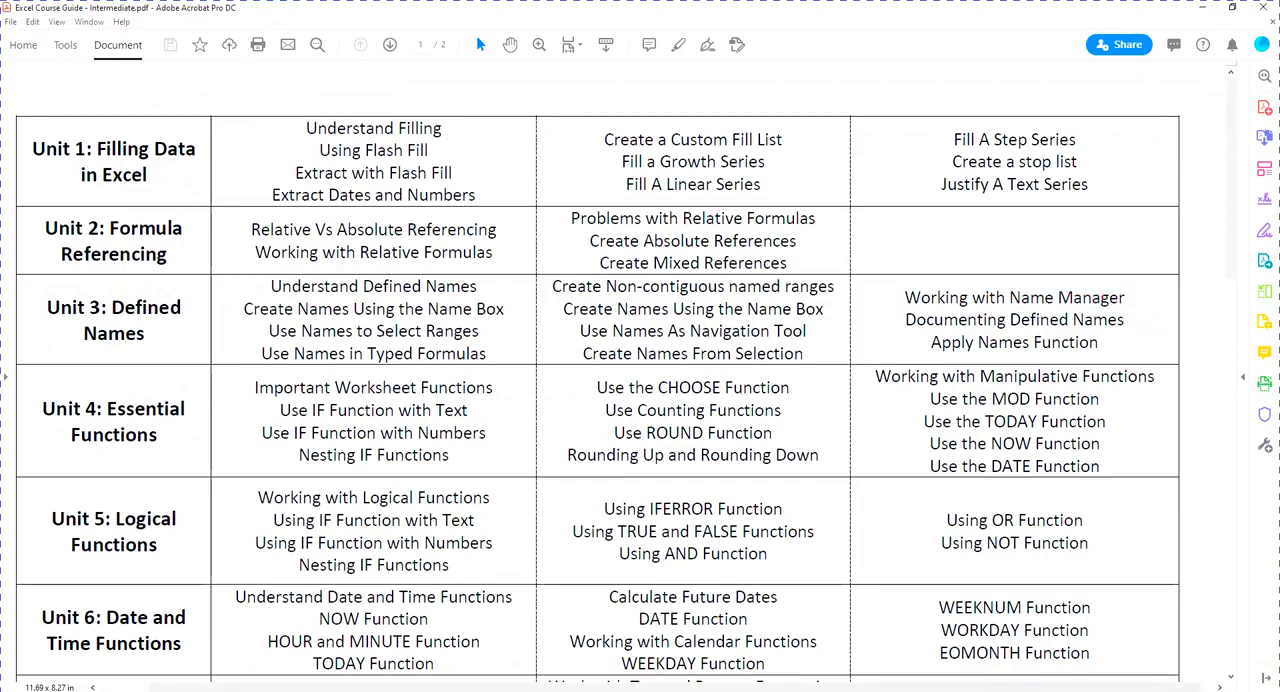
pyautogui.hotkey('alt', 'Tab')
# - Open the Name Manager and enlarge its dialog to show all columns
pyautogui.click(600, 266)
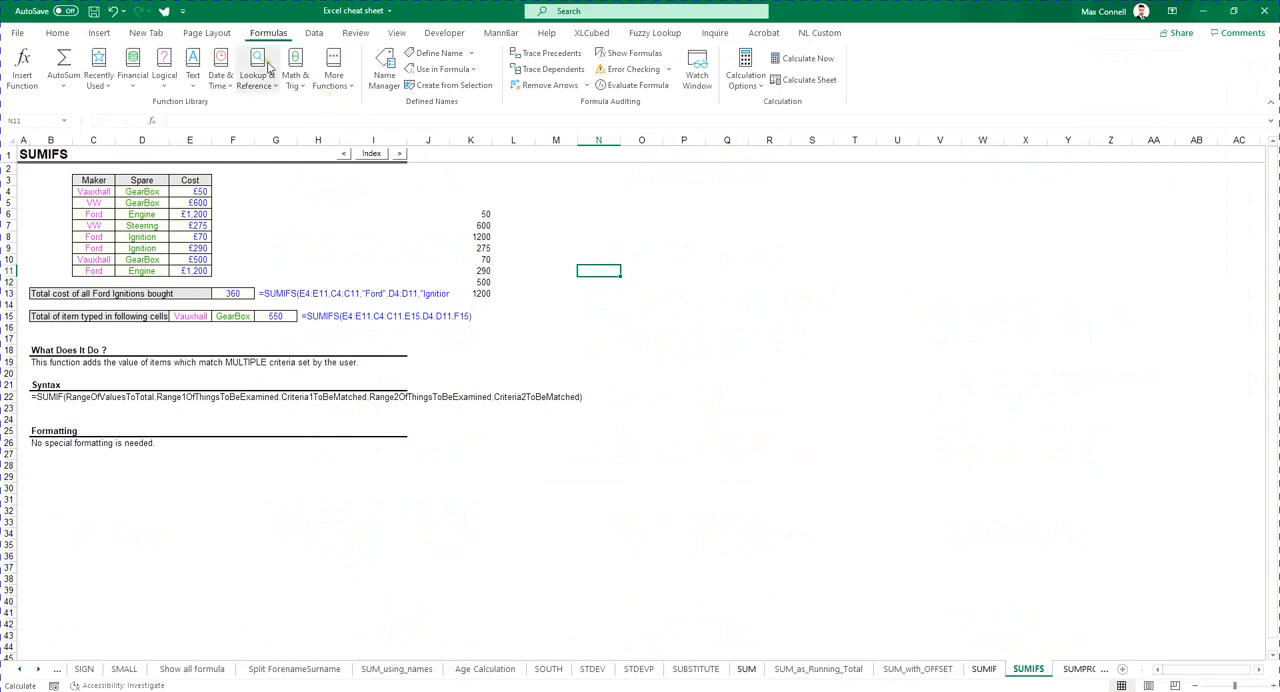
pyautogui.click(382, 68)
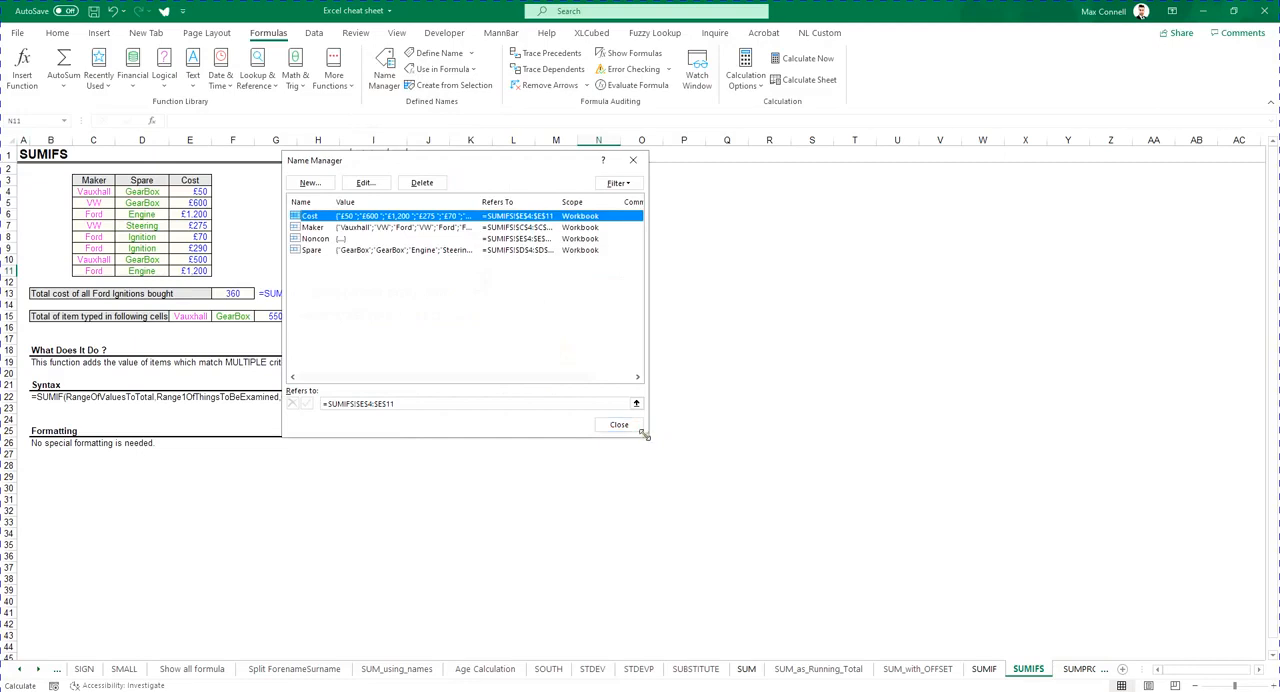
pyautogui.moveTo(646, 436); pyautogui.dragTo(728, 513)
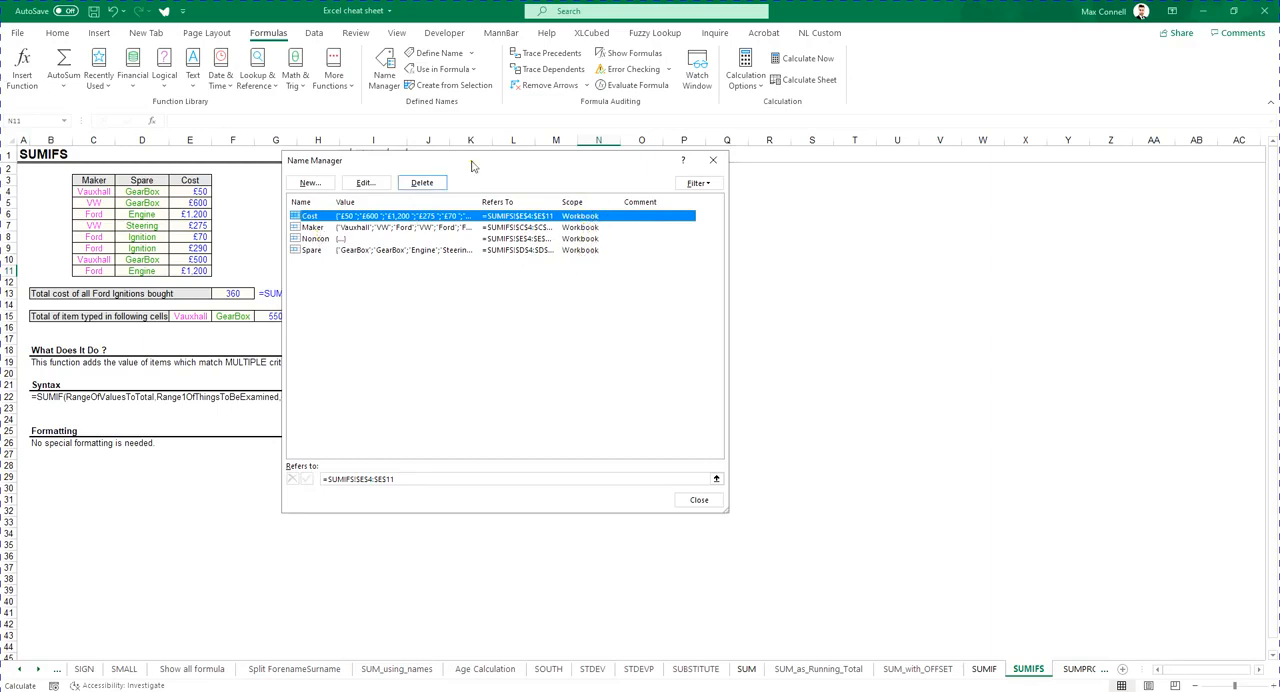
# - Delete the Nonconn defined name and close the Name Manager
pyautogui.click(344, 236)
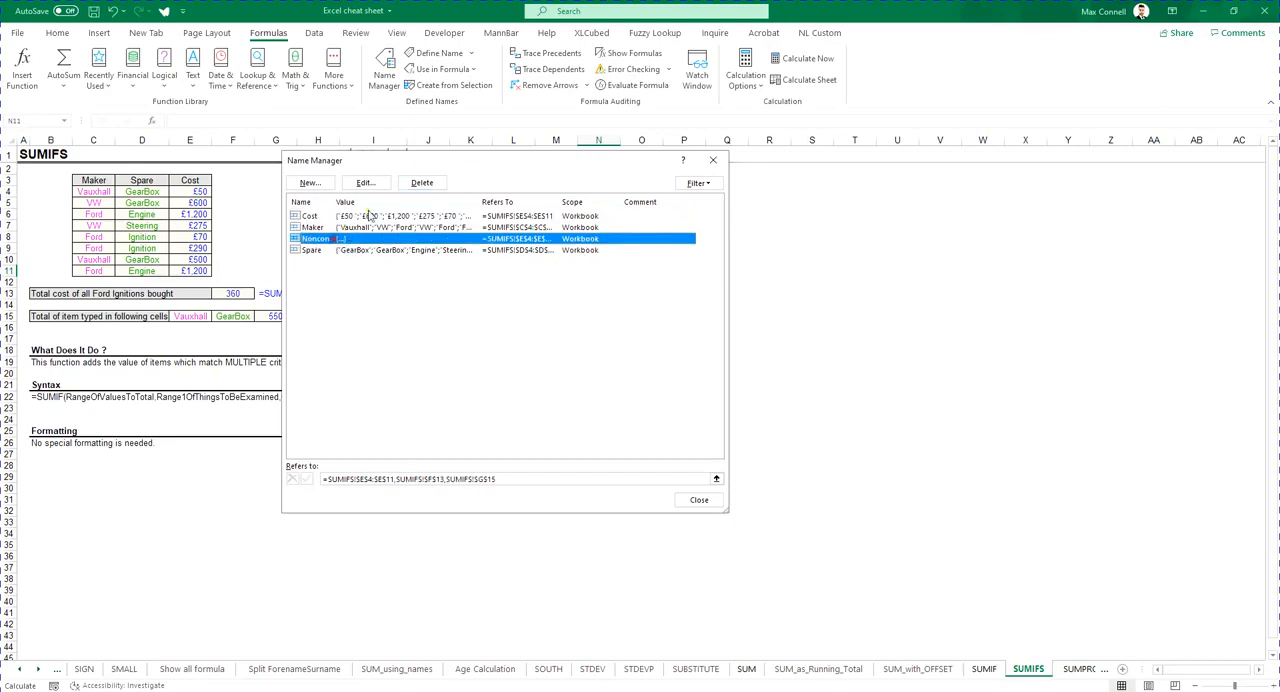
pyautogui.click(422, 183)
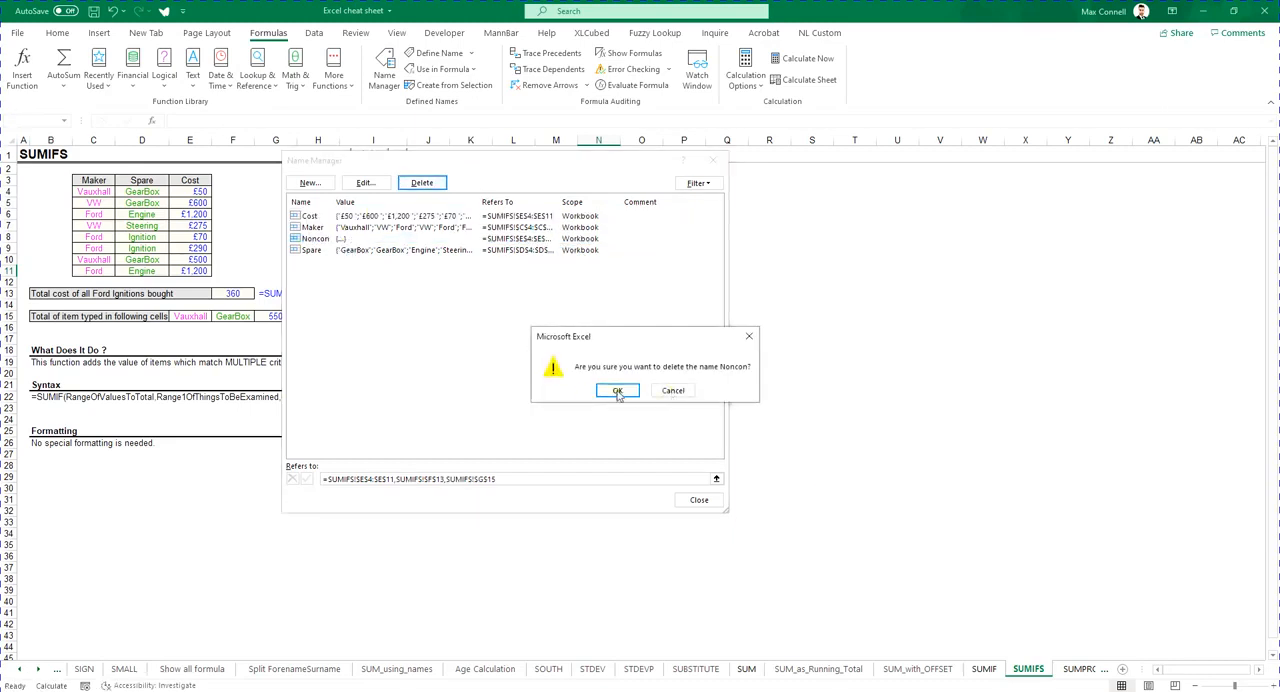
pyautogui.click(617, 391)
pyautogui.click(382, 228)
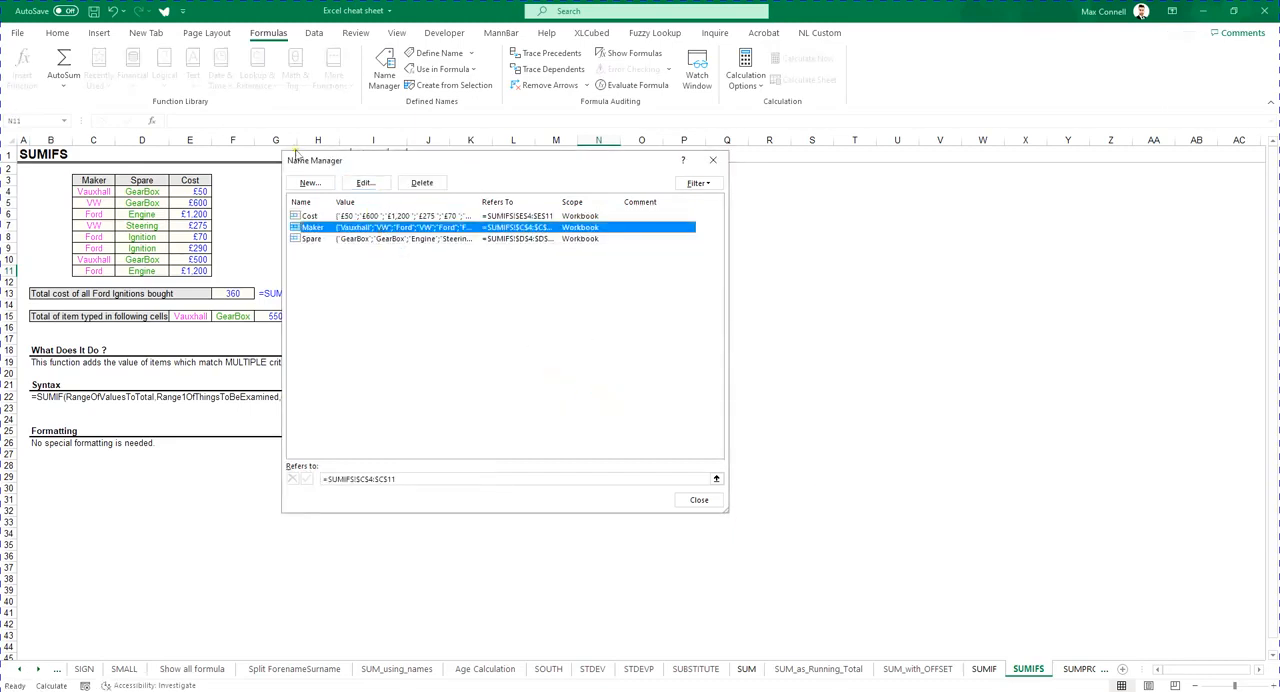
pyautogui.click(712, 160)
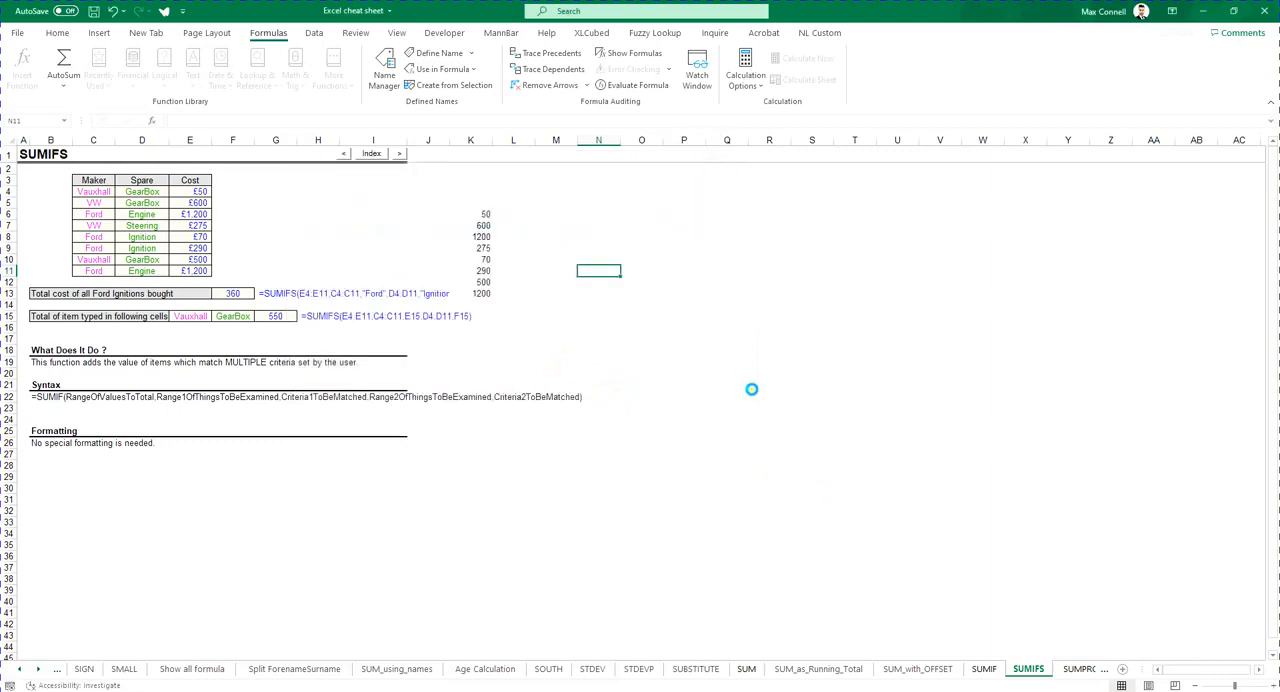
# - Highlight the Documenting Defined Names topic in the course guide PDF, then return to the workbook
pyautogui.click(720, 378)
pyautogui.hotkey('alt', 'Tab')
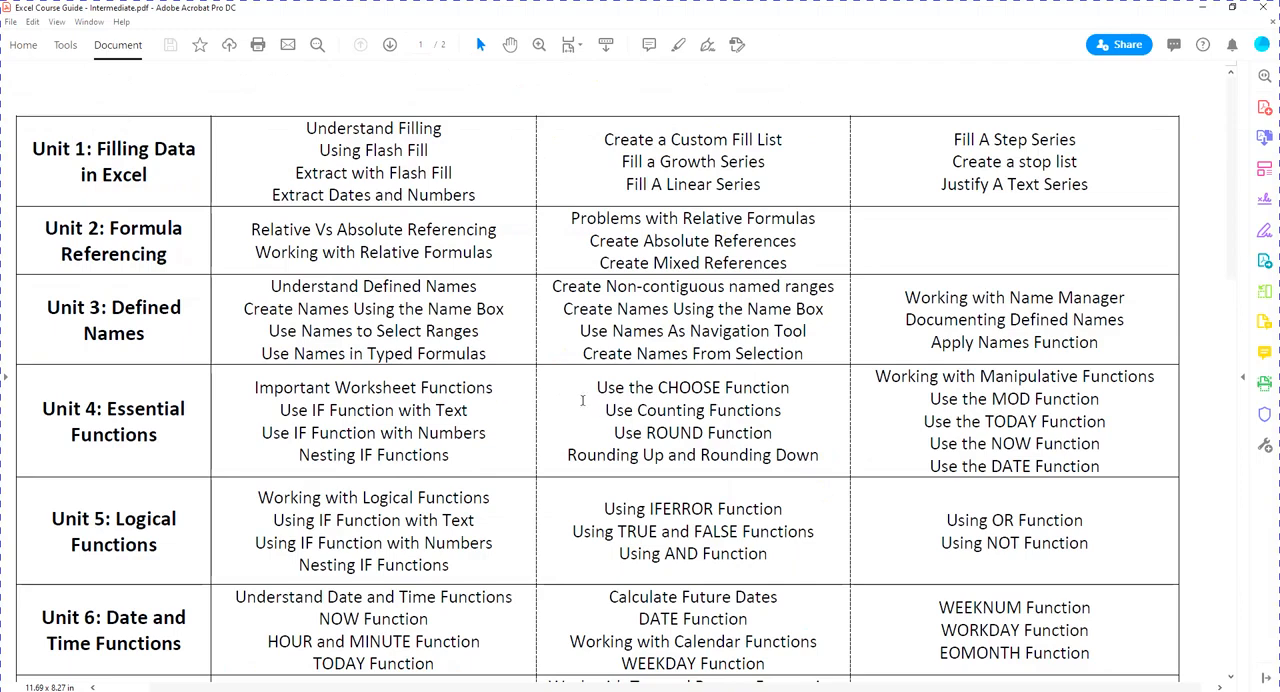
pyautogui.moveTo(935, 319); pyautogui.dragTo(1128, 322)
pyautogui.click(1128, 320)
pyautogui.doubleClick(1098, 319)
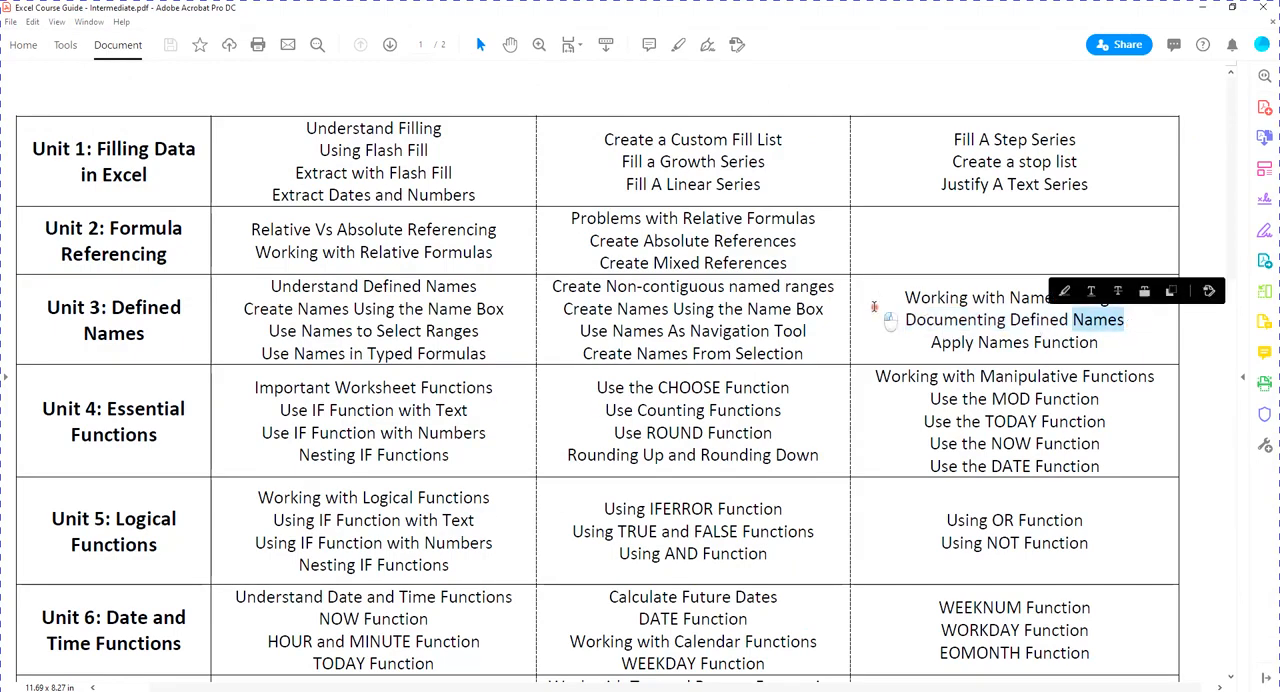
pyautogui.click(874, 307)
pyautogui.click(1202, 7)
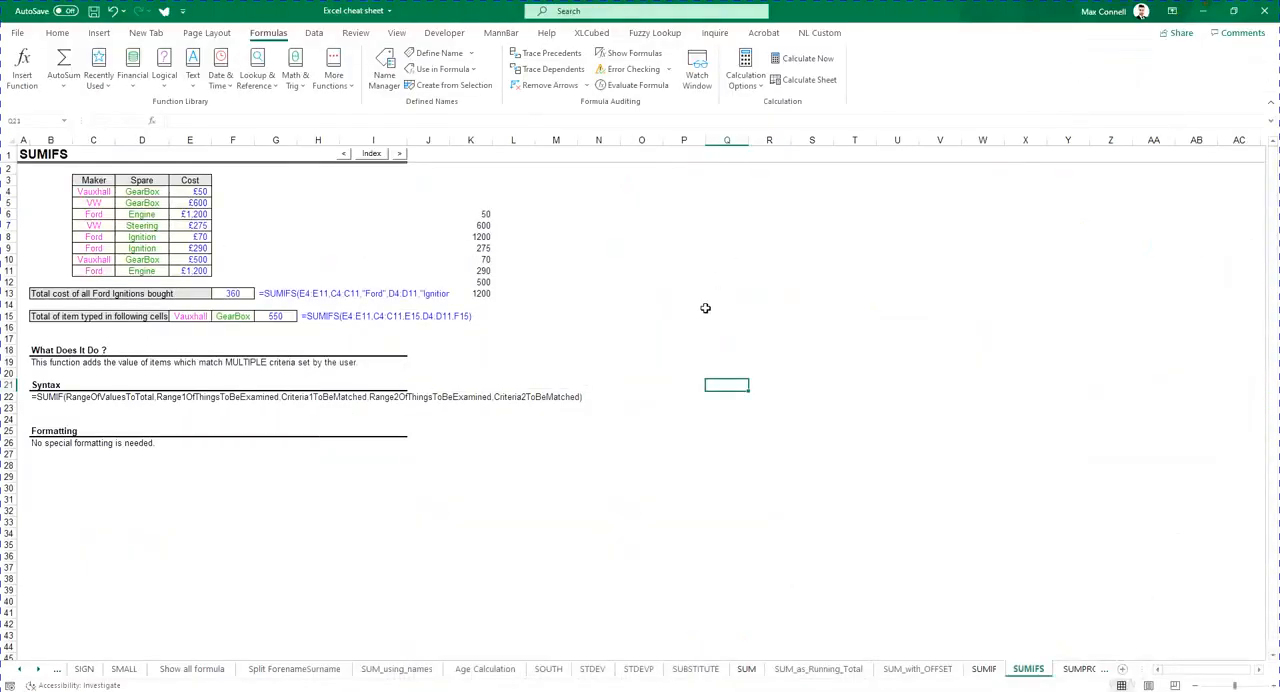
# - Insert a new blank worksheet next to the SUMIFS sheet
pyautogui.click(643, 251)
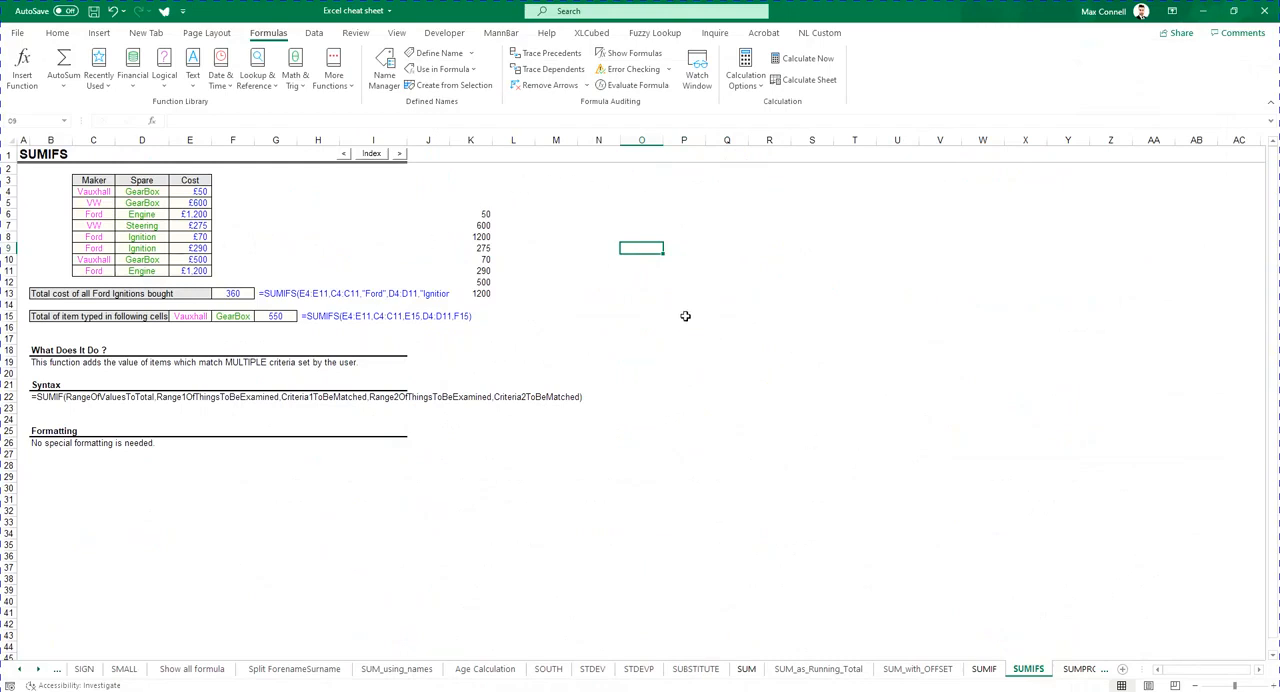
pyautogui.click(650, 205)
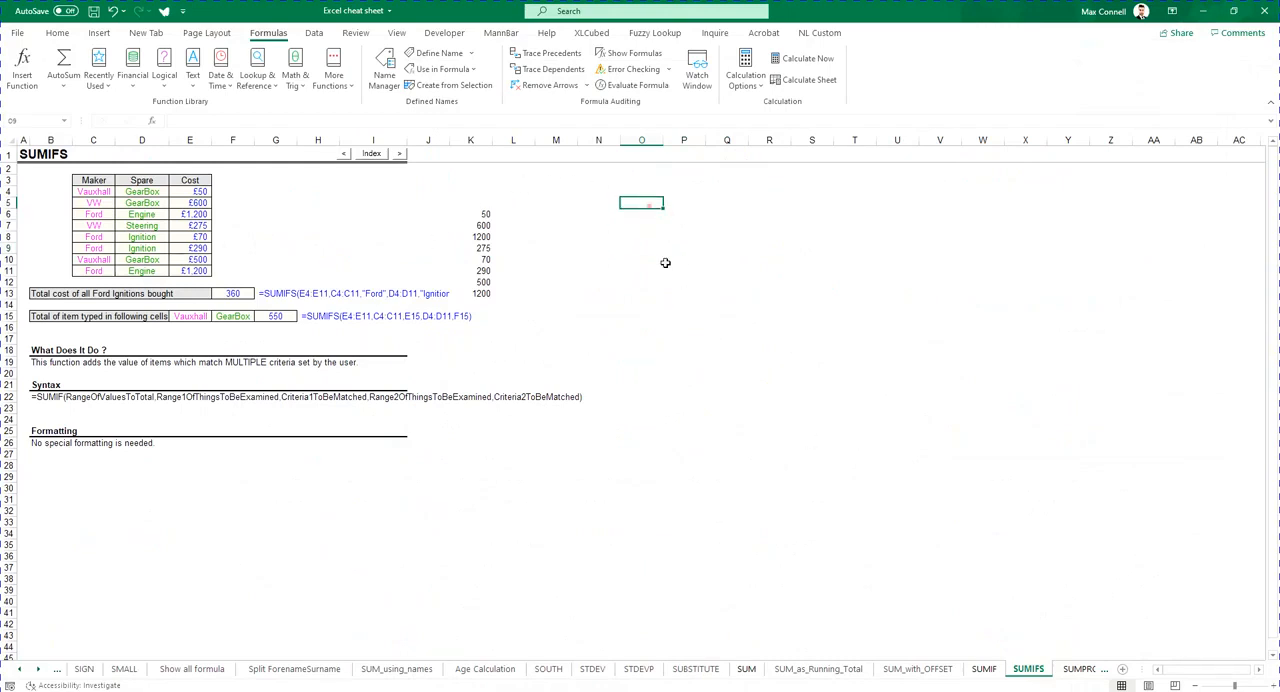
pyautogui.rightClick(1045, 678)
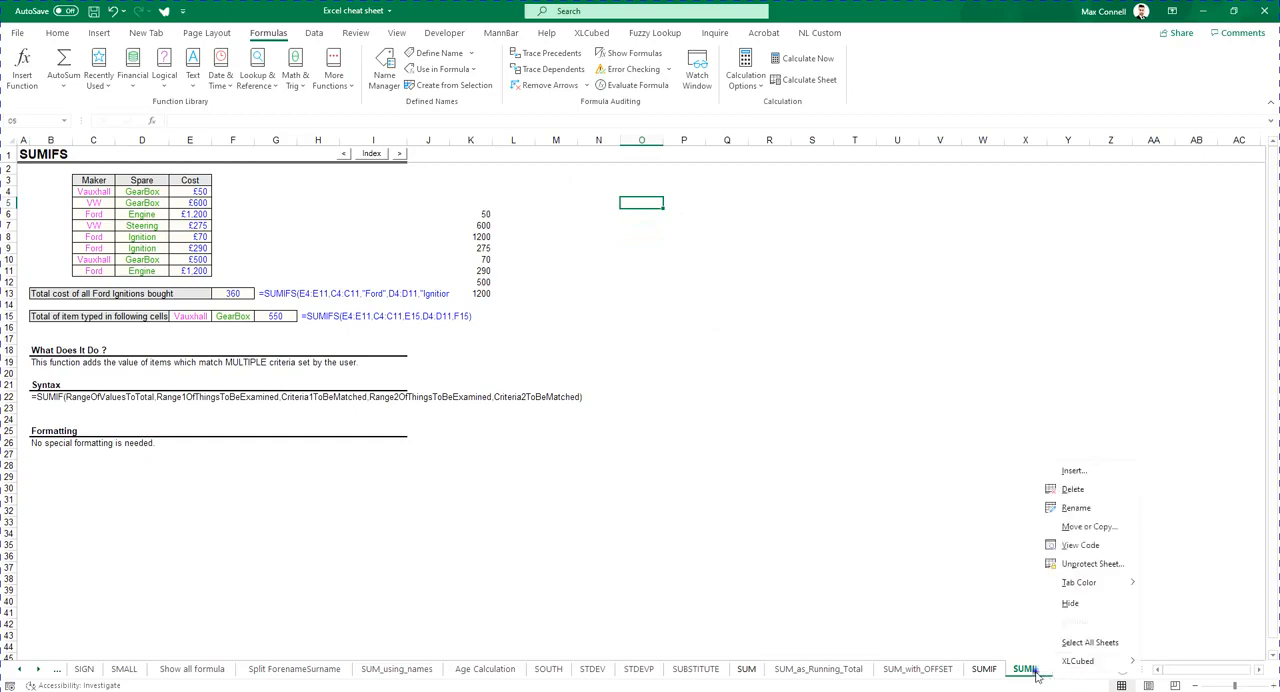
pyautogui.click(1090, 476)
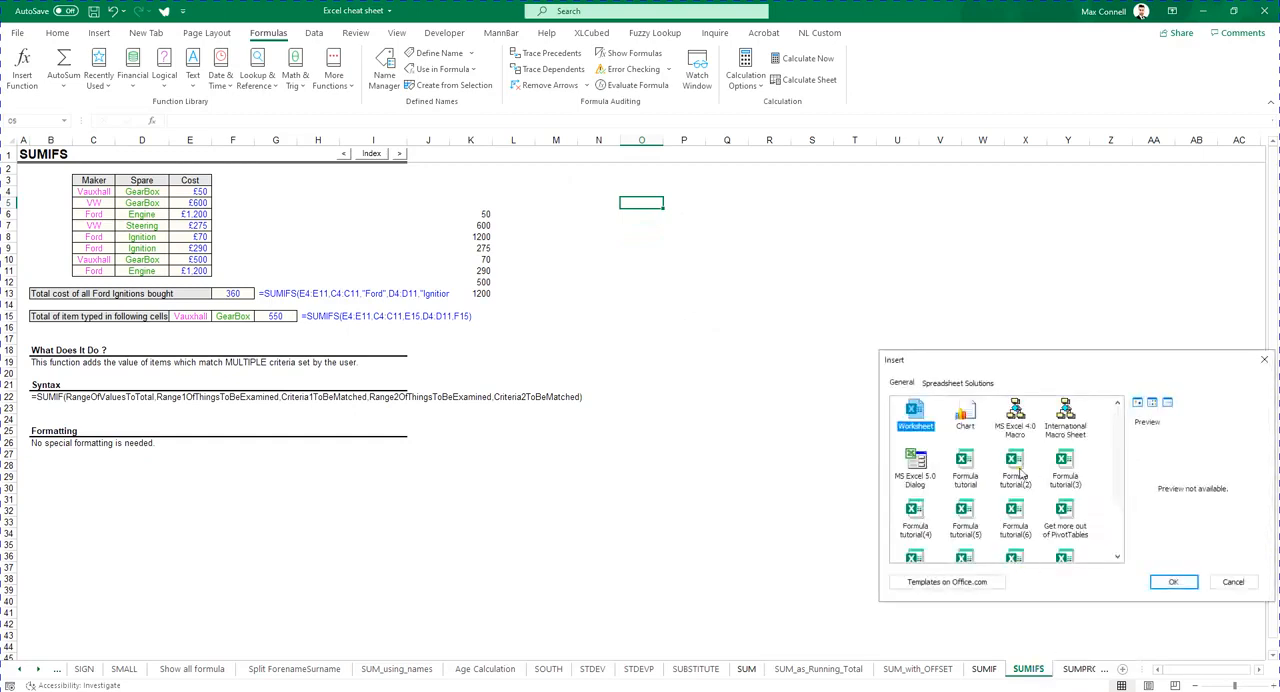
pyautogui.click(1173, 582)
# - Move the new sheet to the start of the workbook and rename it mapping
pyautogui.rightClick(1040, 677)
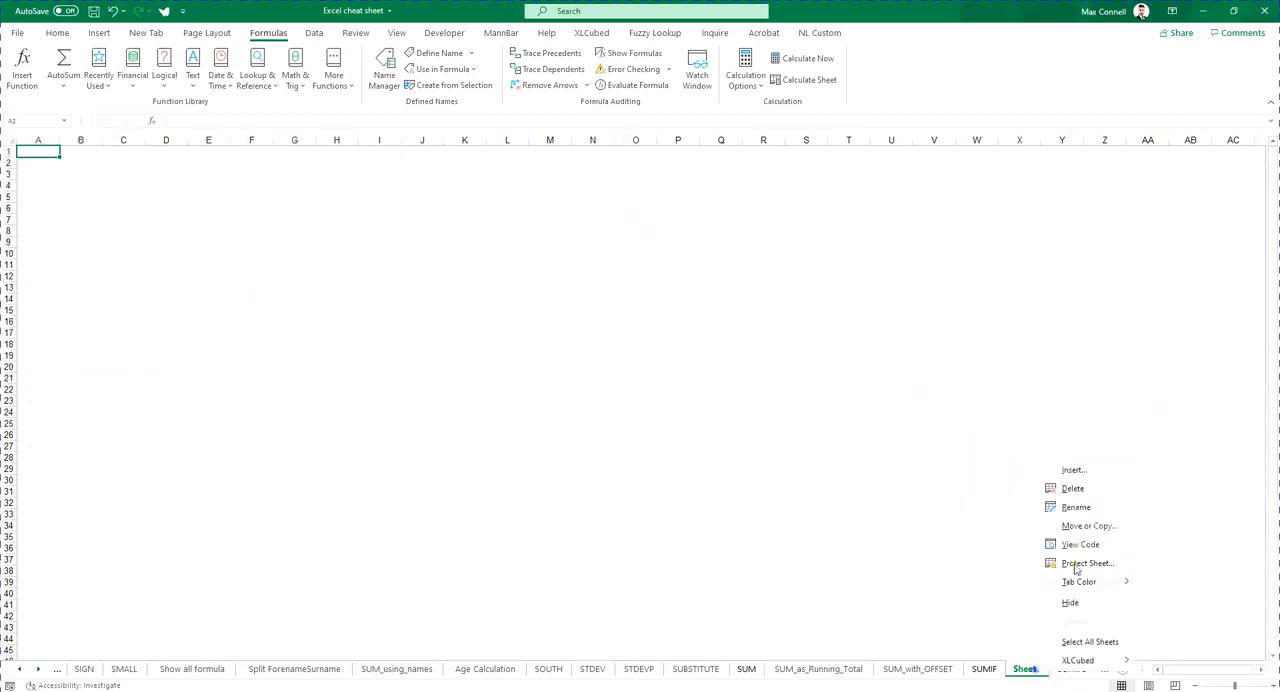
pyautogui.click(1099, 523)
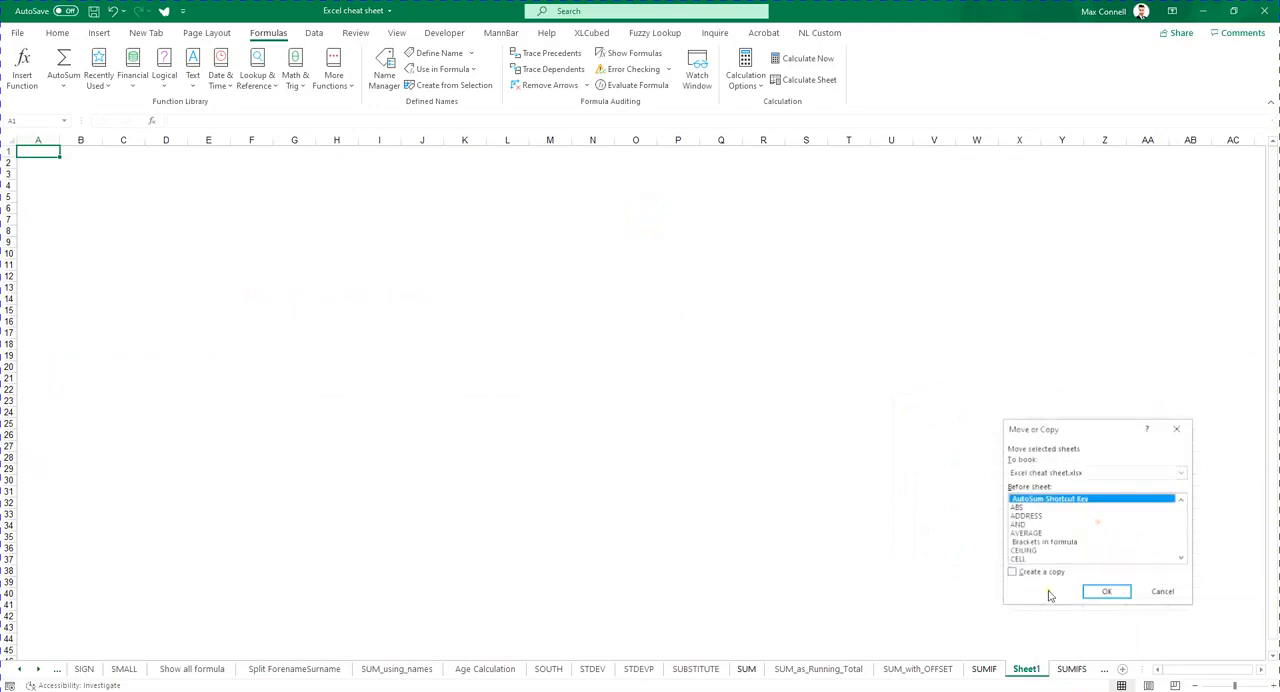
pyautogui.click(1107, 592)
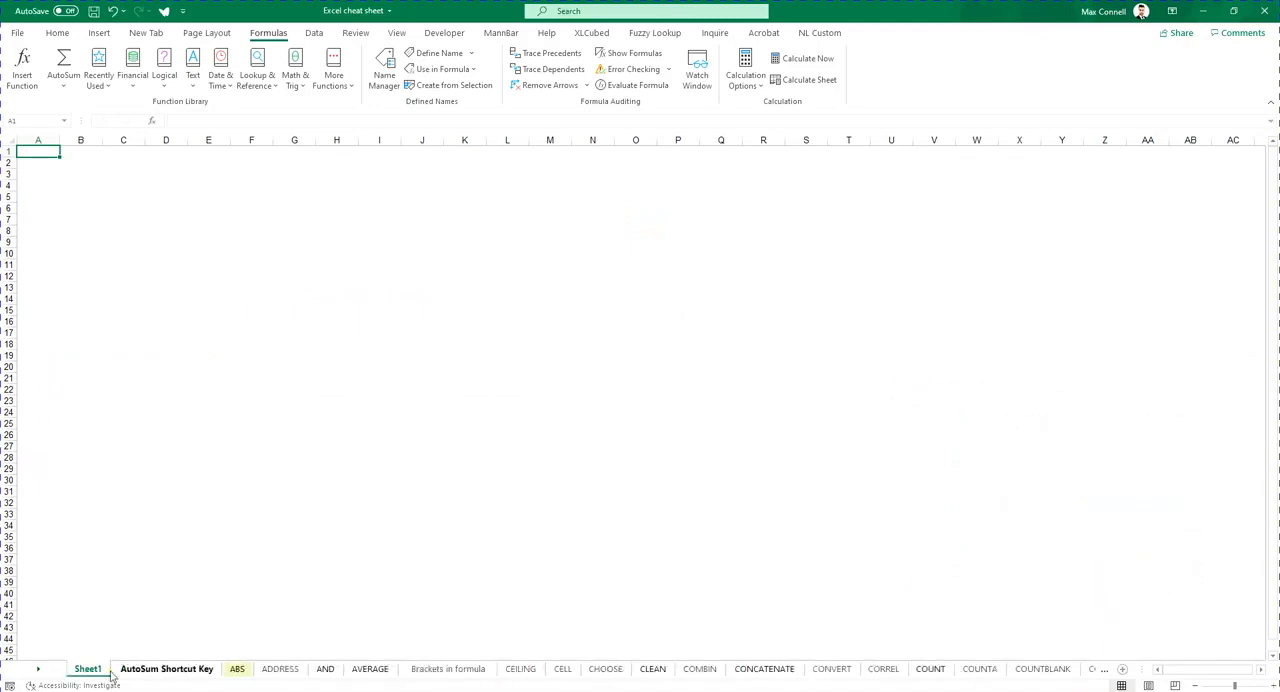
pyautogui.doubleClick(98, 669)
pyautogui.write('mapping')
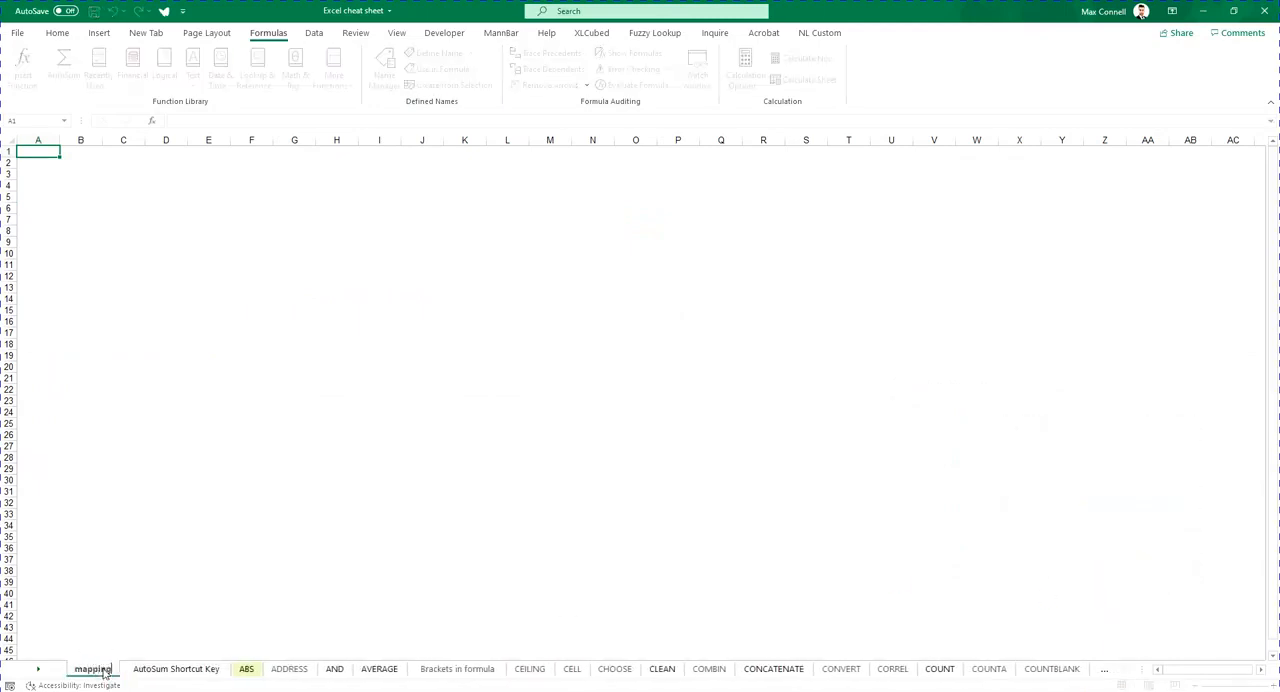
pyautogui.click(123, 258)
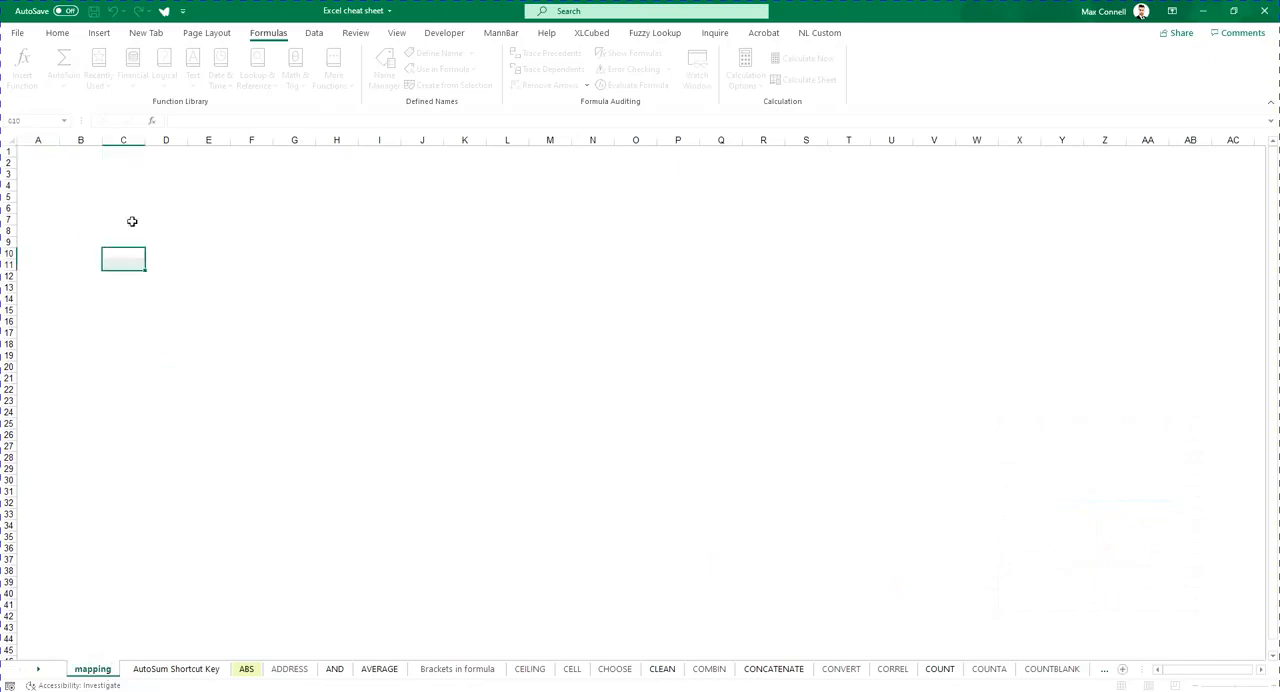
pyautogui.click(140, 186)
pyautogui.click(138, 165)
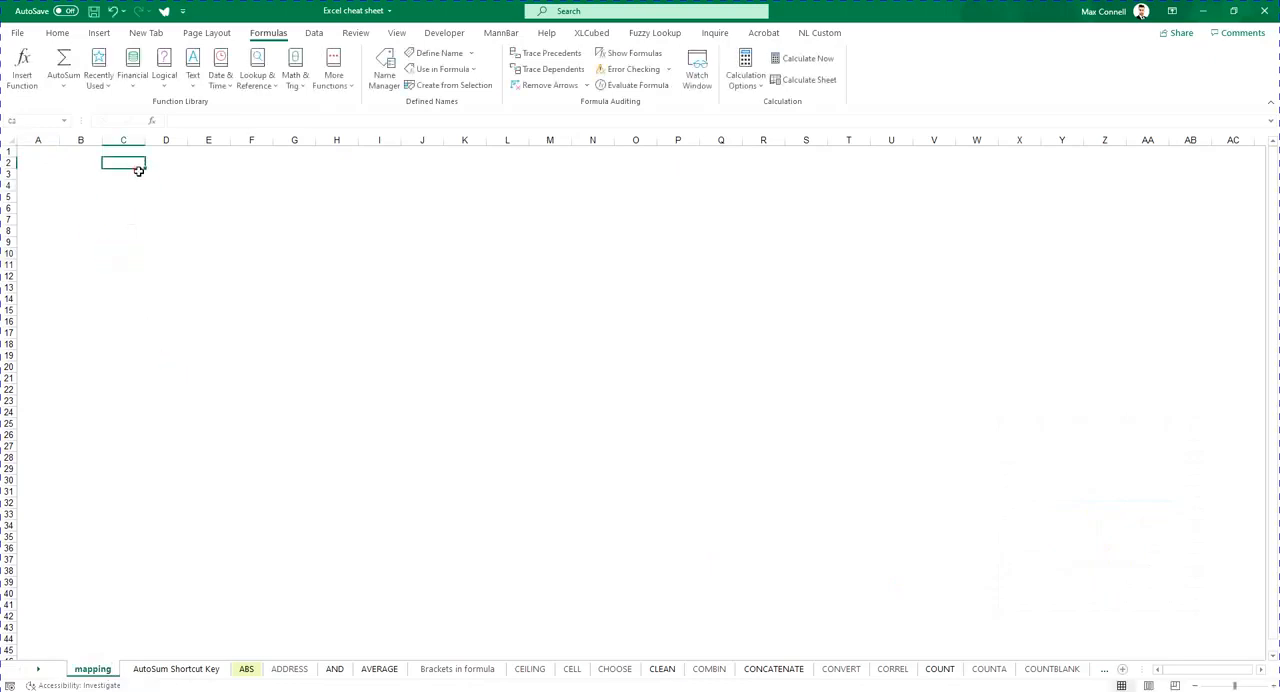
pyautogui.click(62, 32)
pyautogui.click(264, 33)
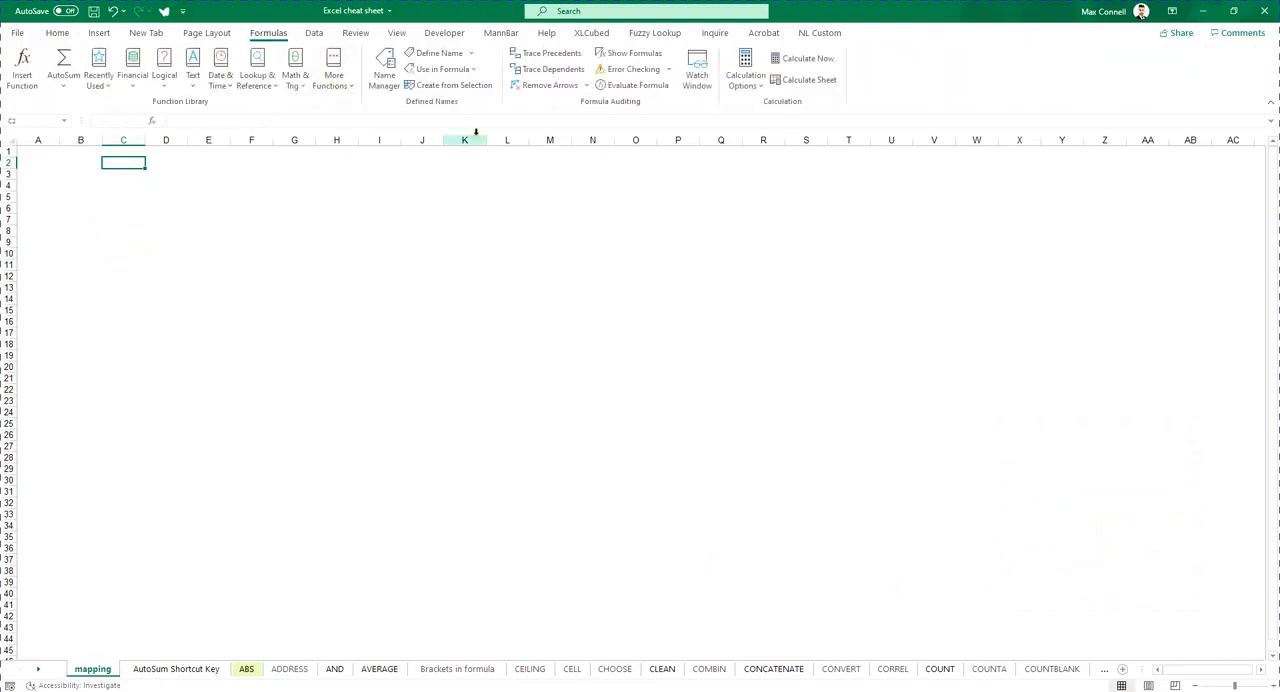
pyautogui.click(472, 54)
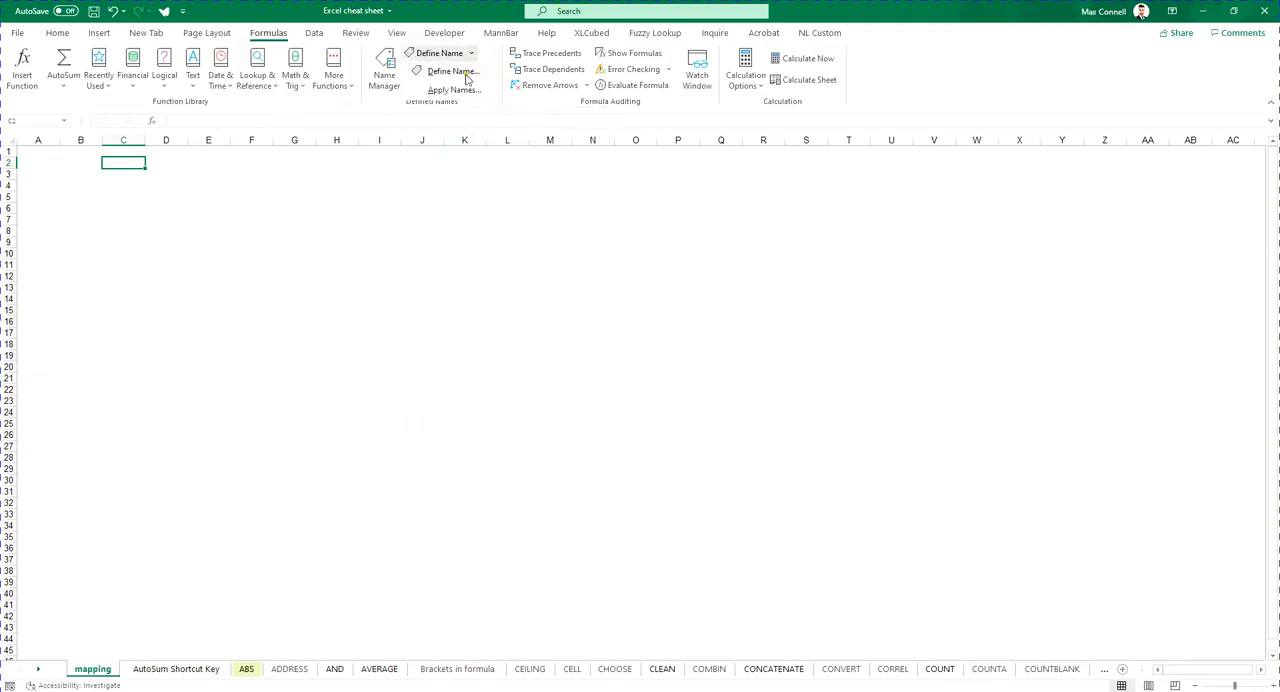
pyautogui.click(452, 72)
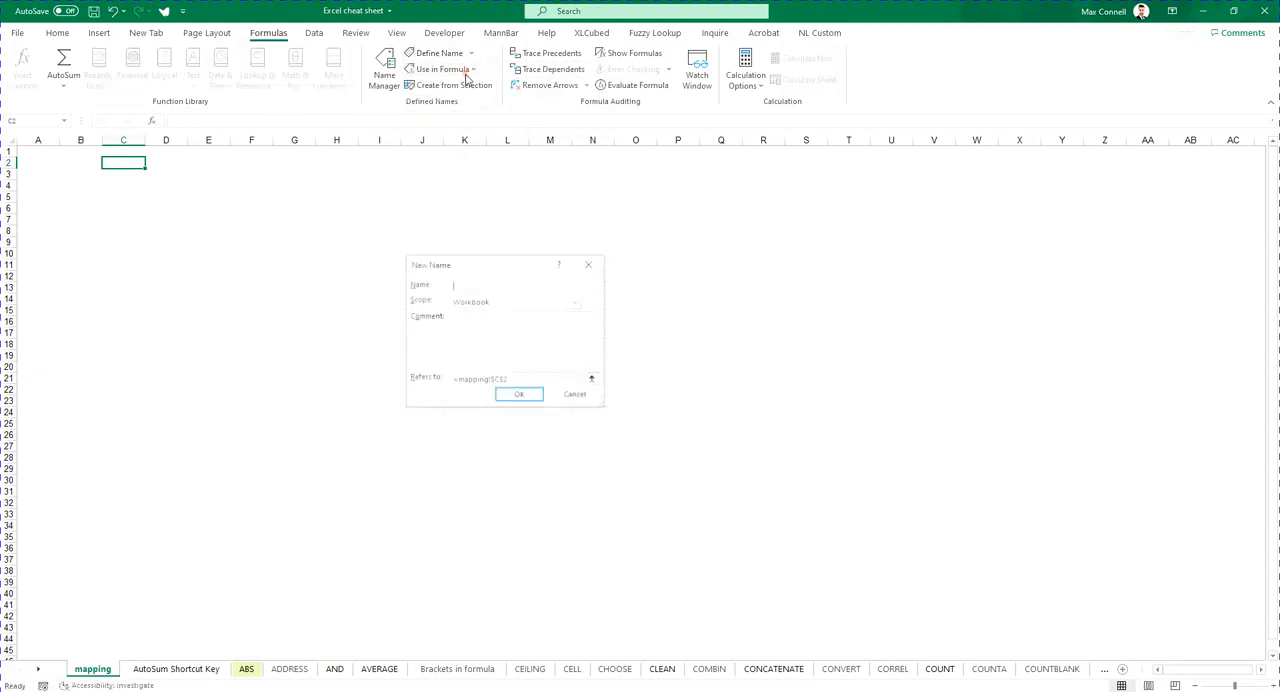
pyautogui.click(576, 395)
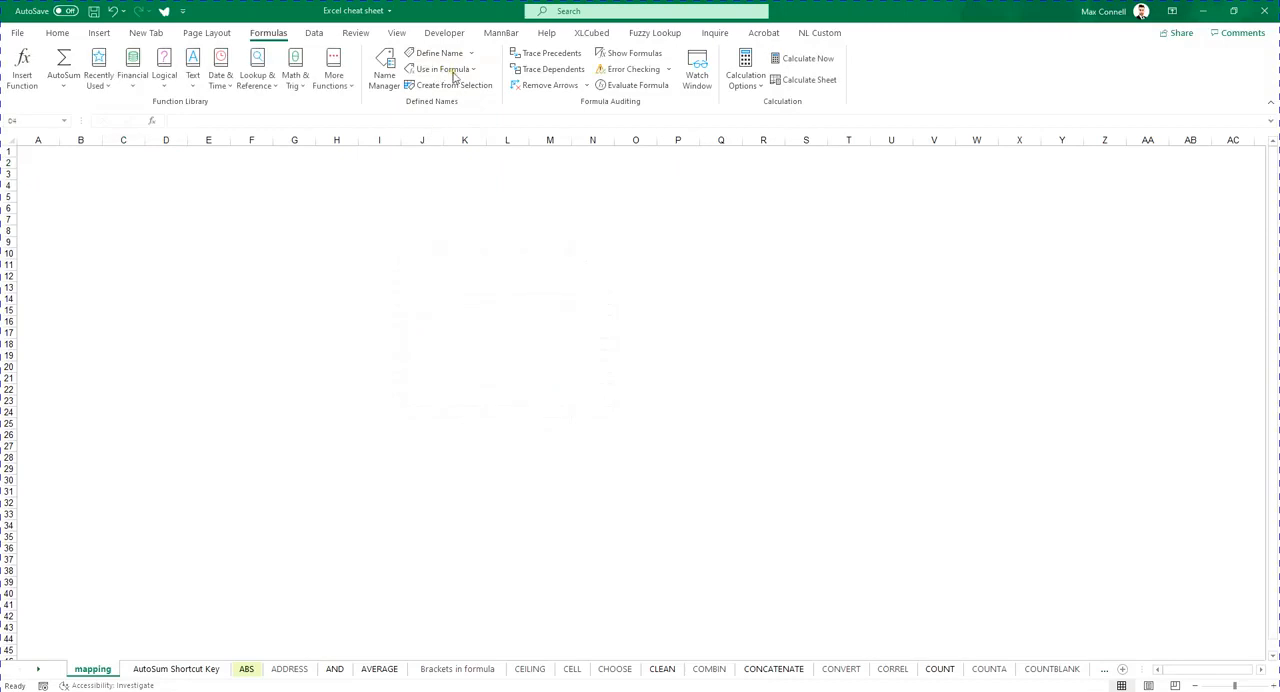
# - Paste a list of all defined names and their references into cell D4 using Paste Names
pyautogui.click(476, 69)
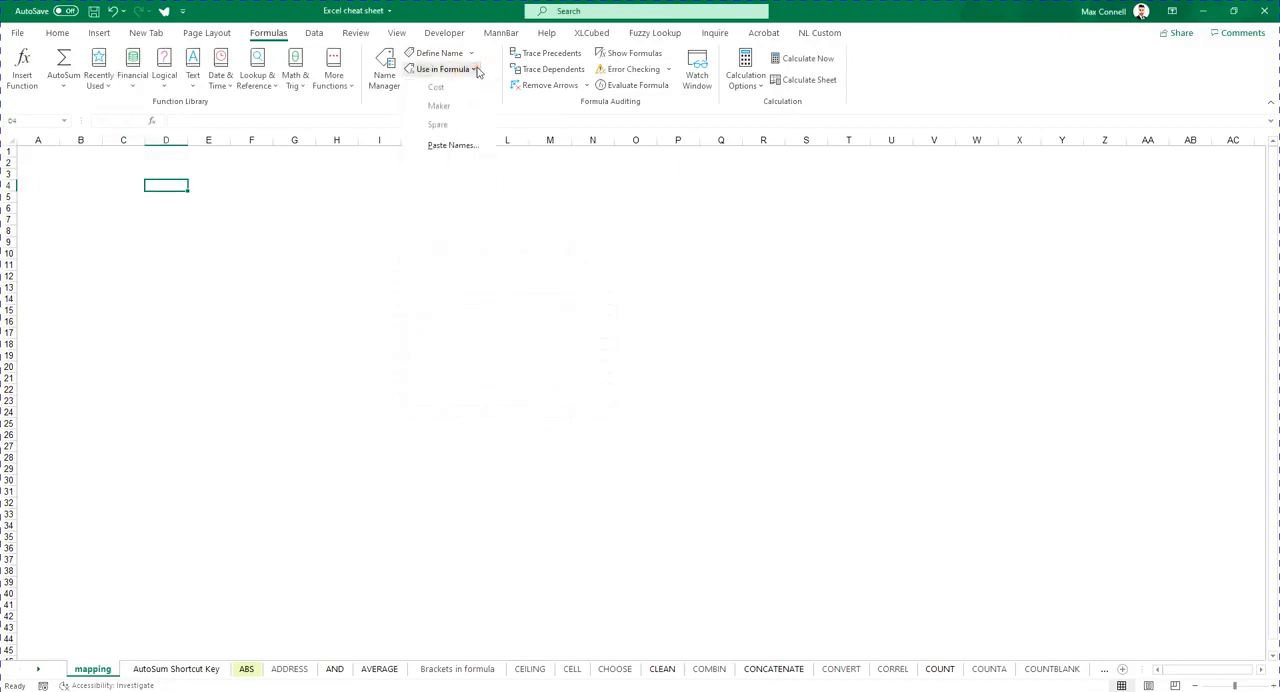
pyautogui.click(452, 146)
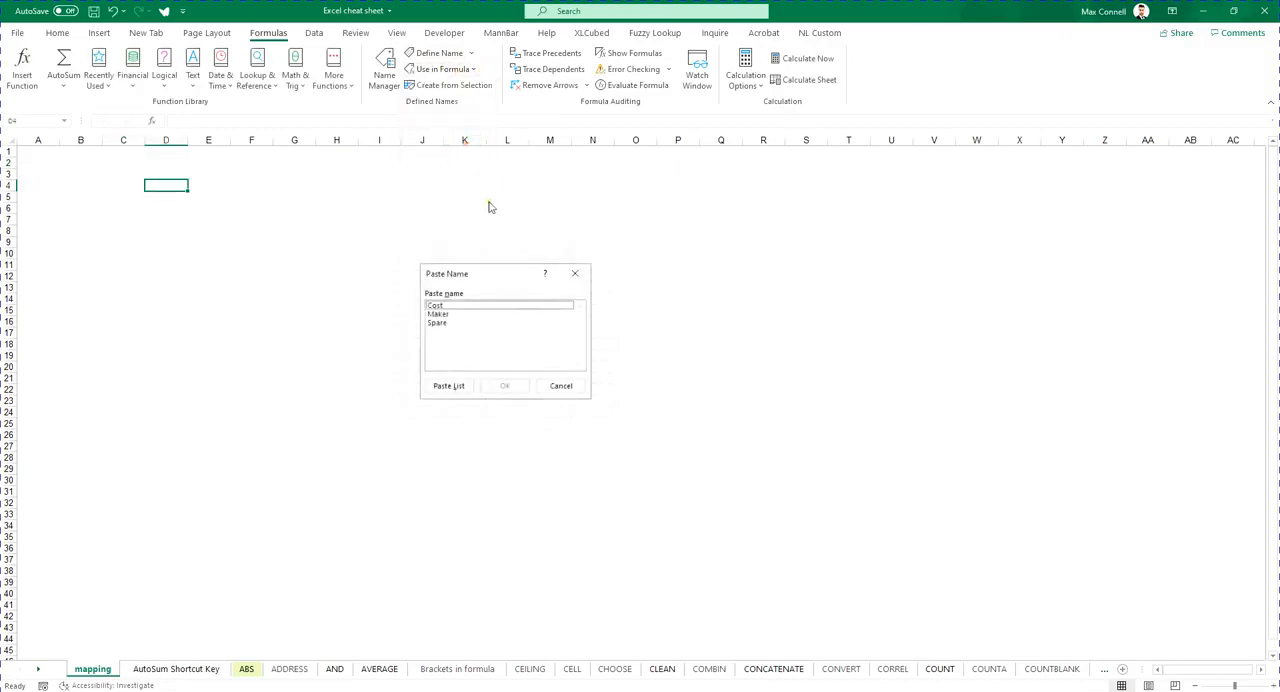
pyautogui.click(443, 322)
pyautogui.click(452, 389)
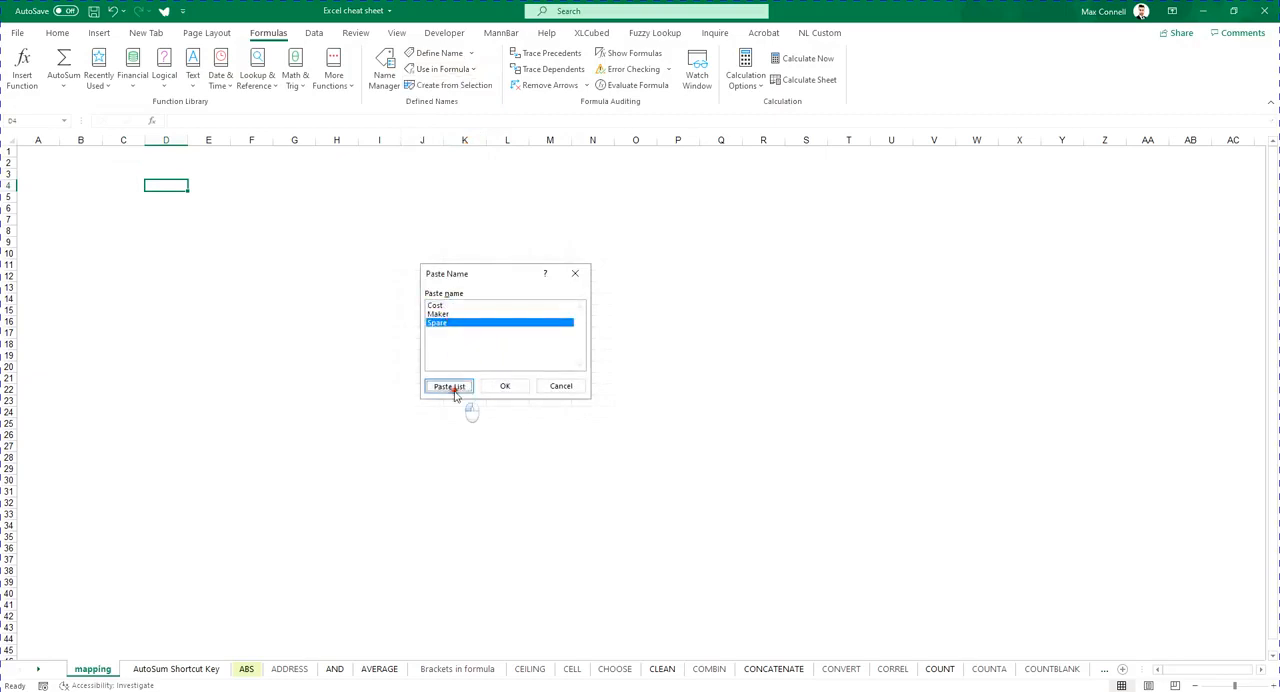
# - Widen column E to fit the pasted name references
pyautogui.click(226, 276)
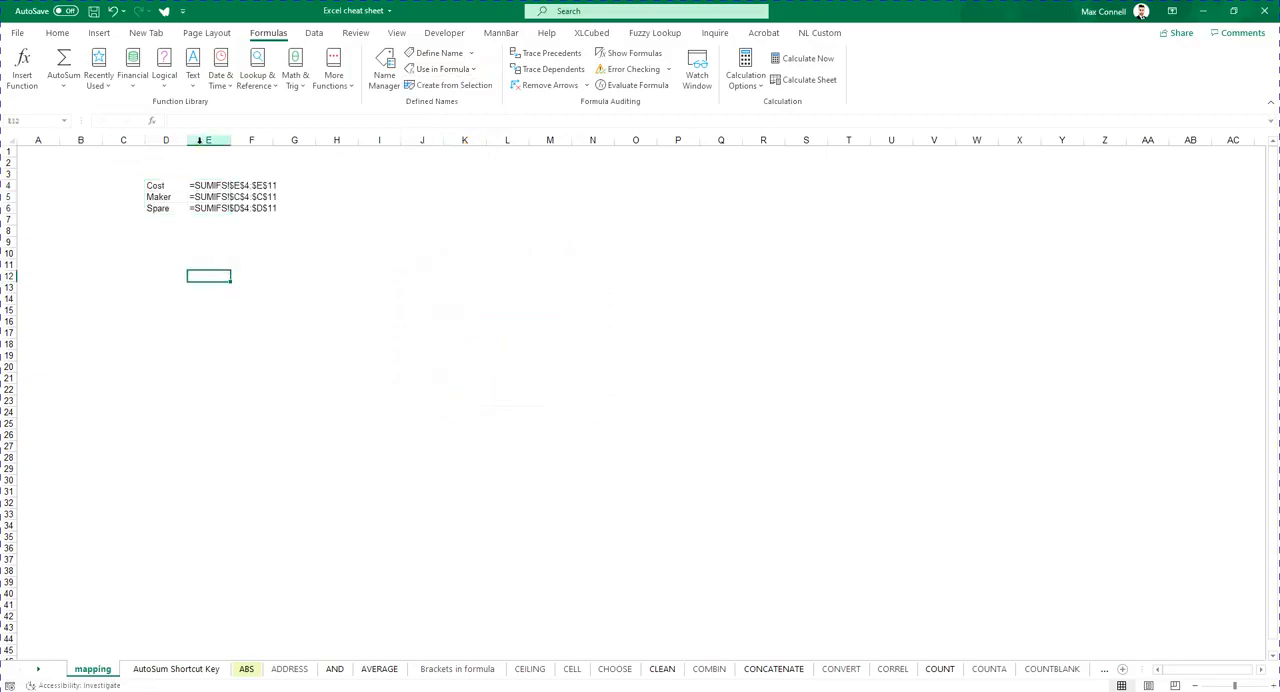
pyautogui.moveTo(231, 140); pyautogui.dragTo(301, 140)
pyautogui.click(243, 346)
# - Inspect the pasted names and their references in cells D4 to E6
pyautogui.click(221, 186)
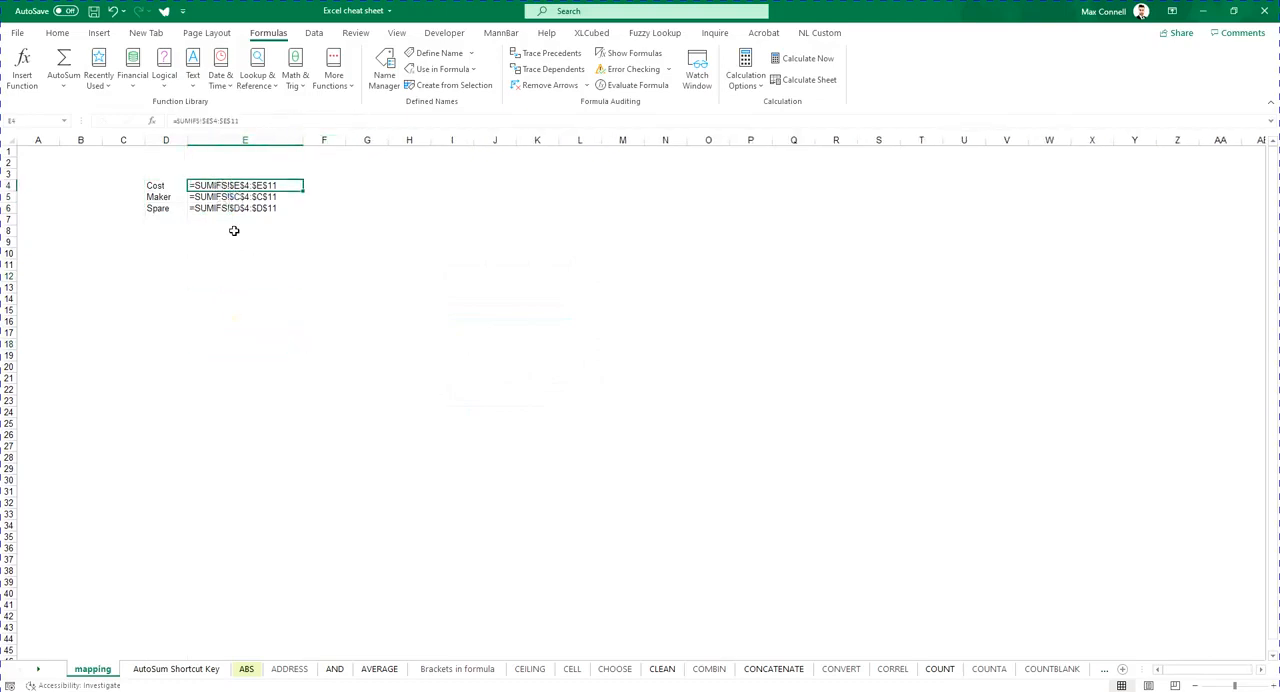
pyautogui.click(265, 198)
pyautogui.click(272, 209)
pyautogui.click(240, 183)
pyautogui.click(240, 176)
pyautogui.click(240, 187)
pyautogui.click(238, 198)
pyautogui.click(235, 210)
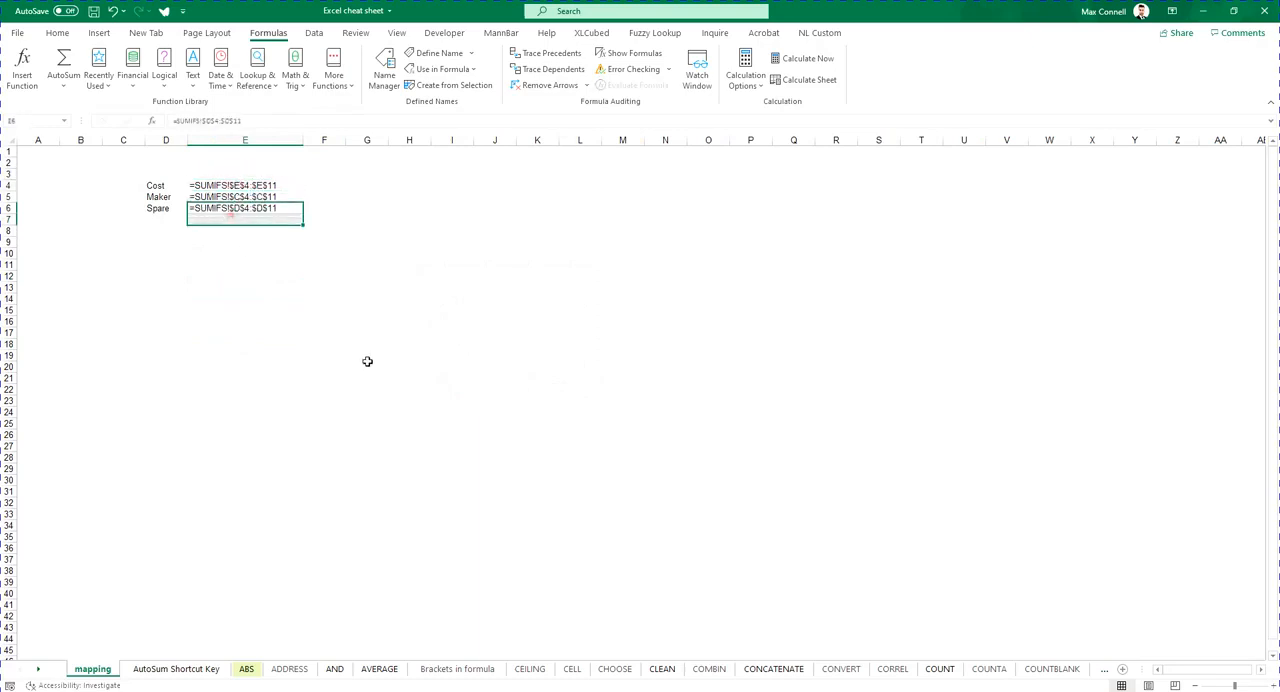
pyautogui.click(280, 430)
pyautogui.click(320, 360)
pyautogui.click(367, 287)
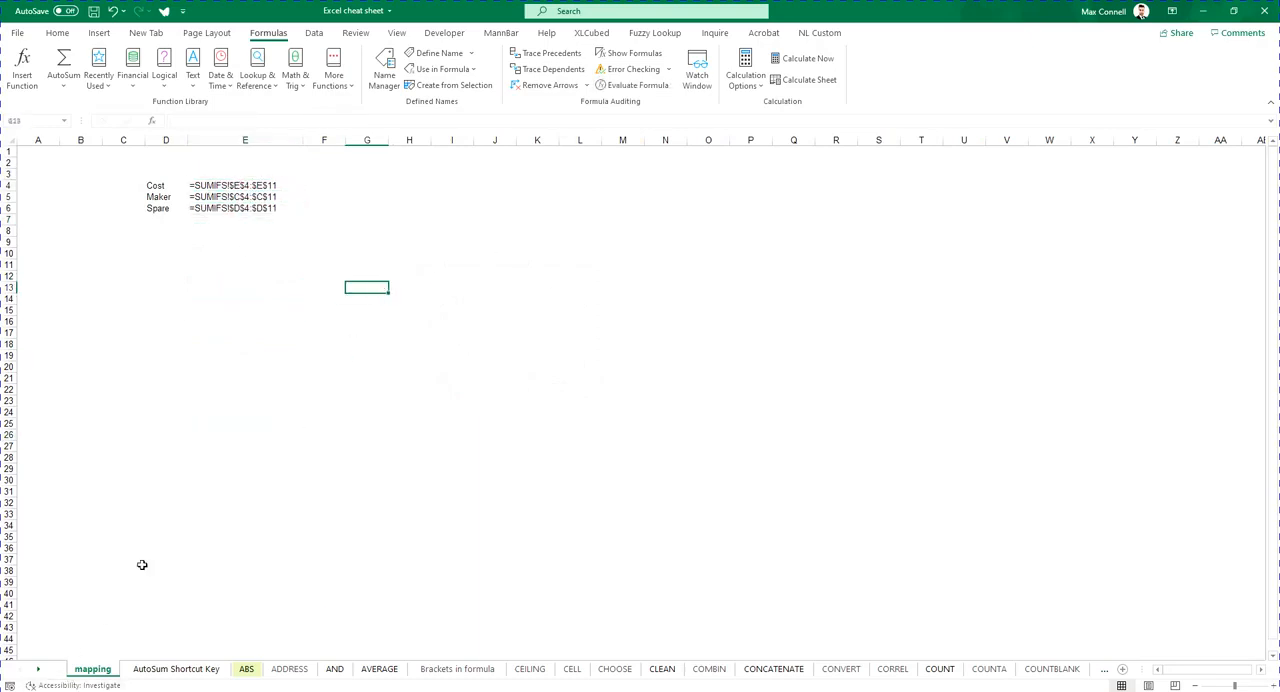
pyautogui.click(250, 232)
pyautogui.click(248, 186)
pyautogui.moveTo(157, 185); pyautogui.dragTo(255, 223)
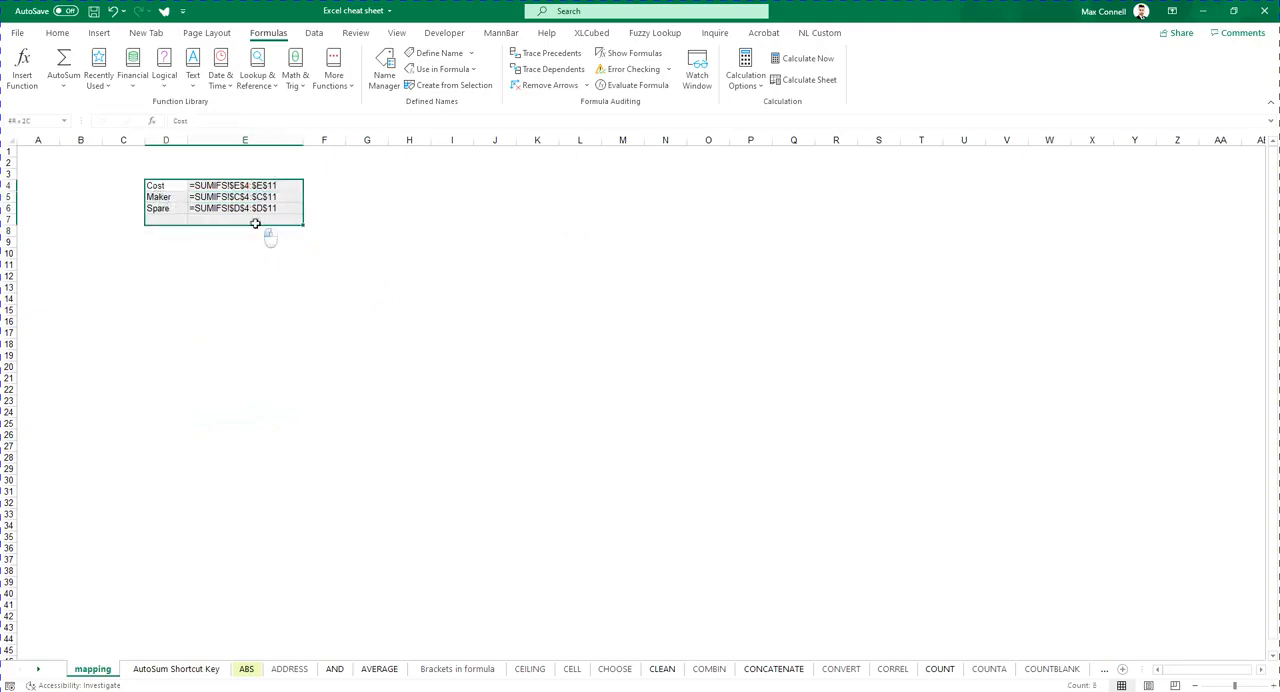
pyautogui.click(262, 287)
# - Jump to the Cost range on the SUMIFS sheet by picking it from the Name Box
pyautogui.click(64, 122)
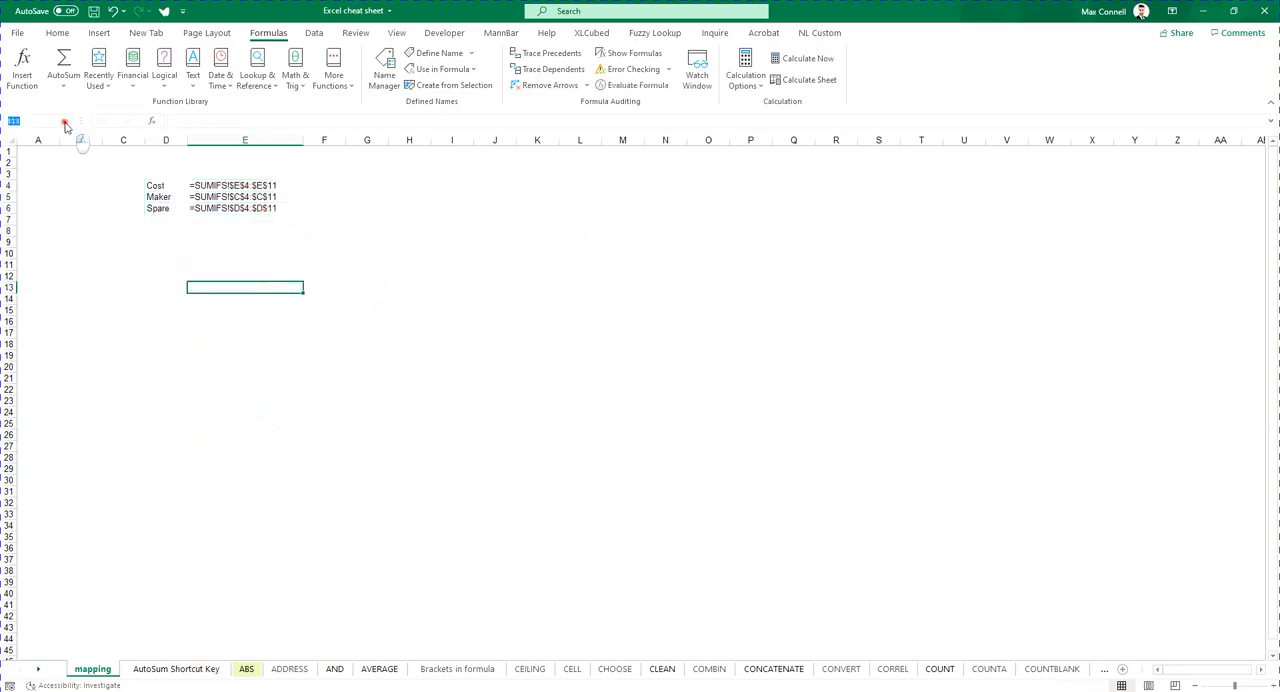
pyautogui.click(47, 135)
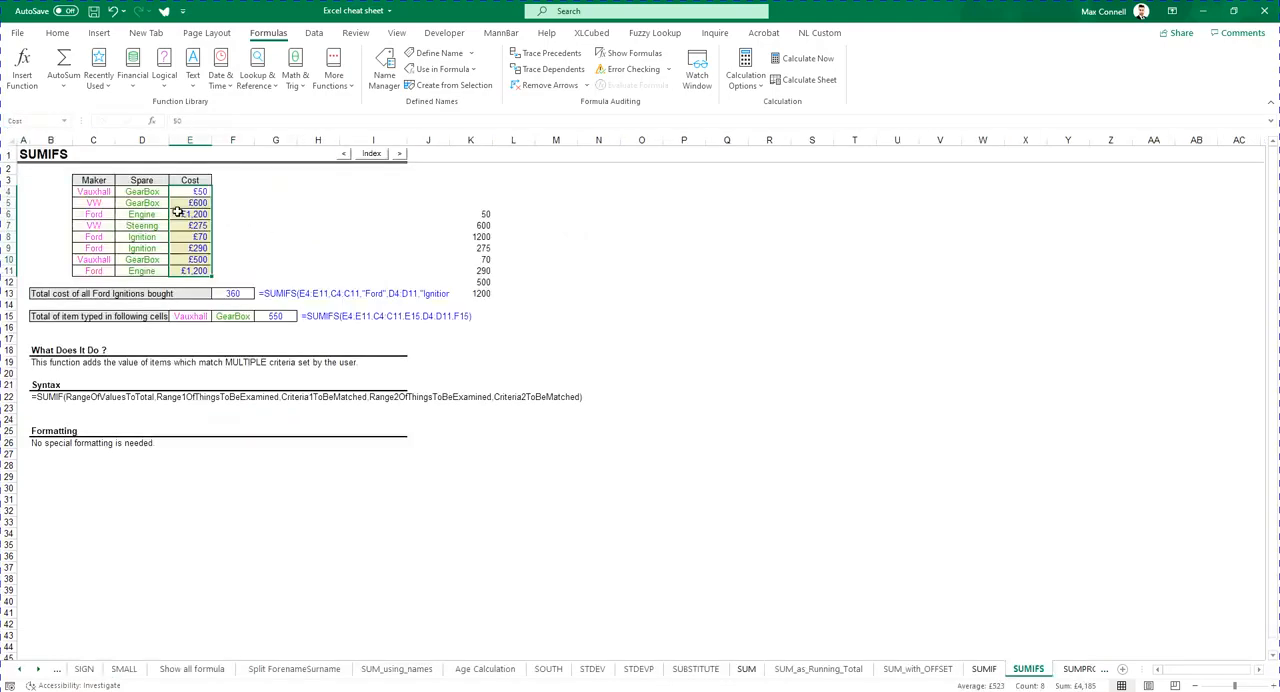
pyautogui.click(560, 418)
pyautogui.click(632, 295)
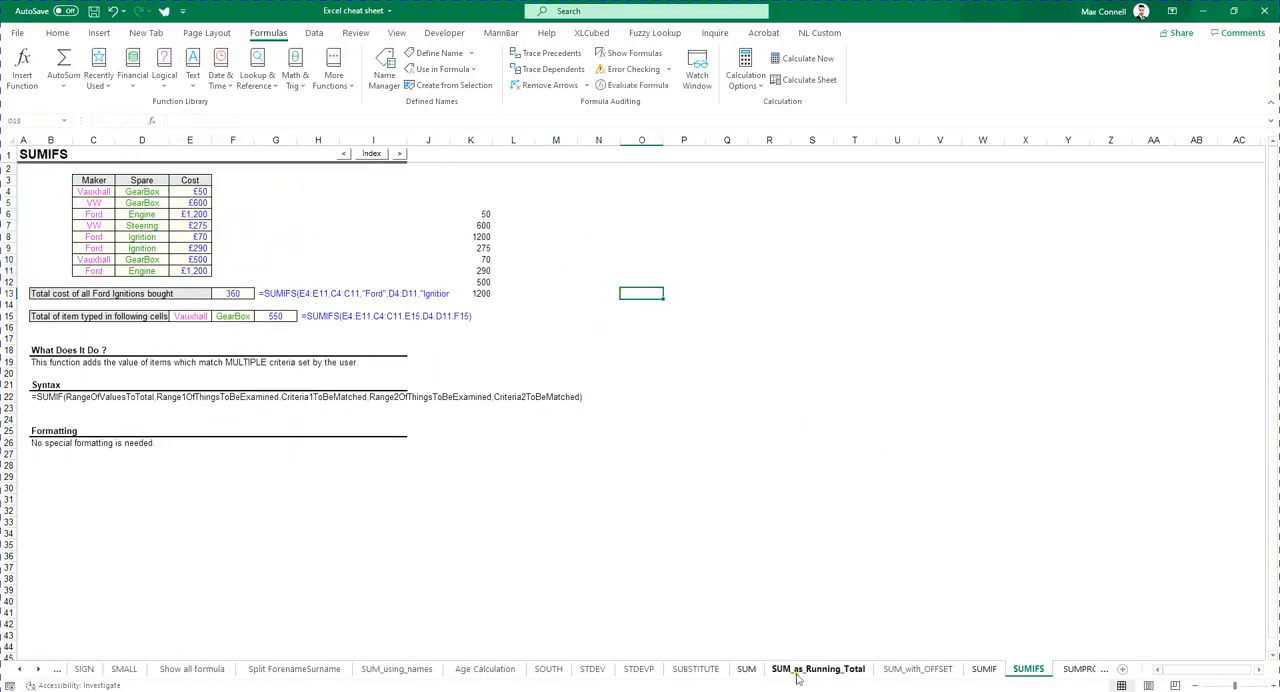
# - Select the Apply Names Function topic in the course guide PDF, then return to the workbook
pyautogui.hotkey('alt', 'Tab')
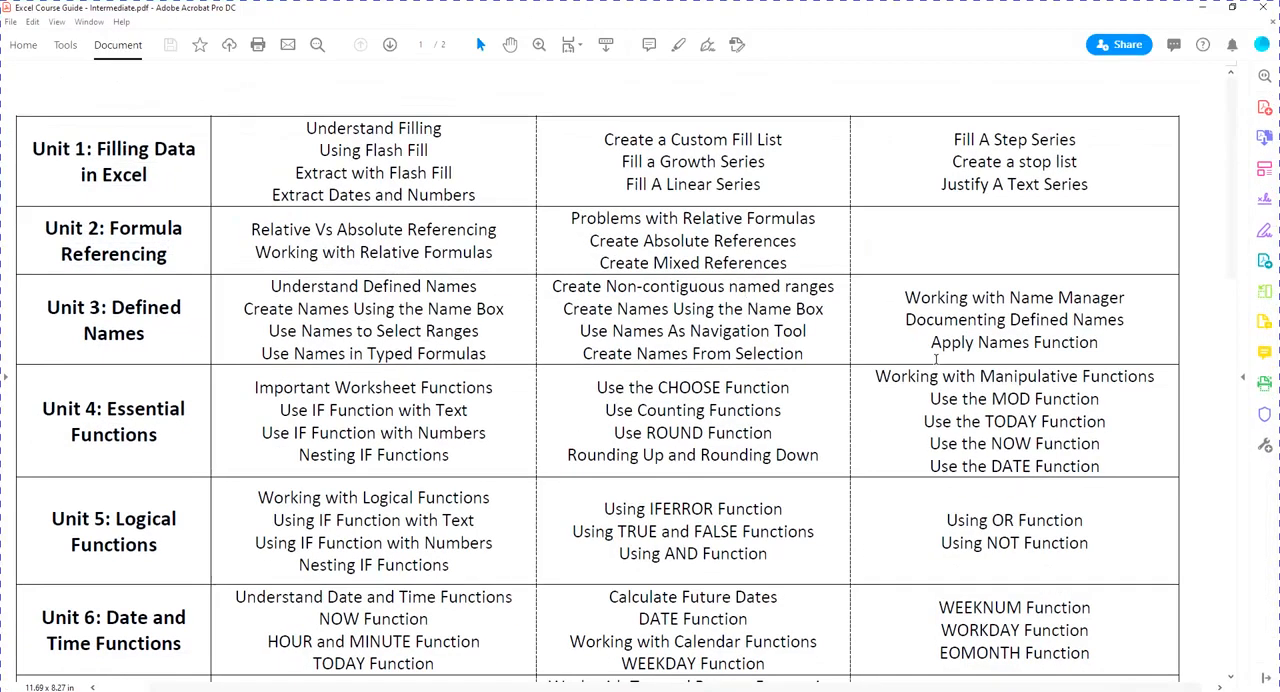
pyautogui.moveTo(1072, 320); pyautogui.dragTo(972, 343)
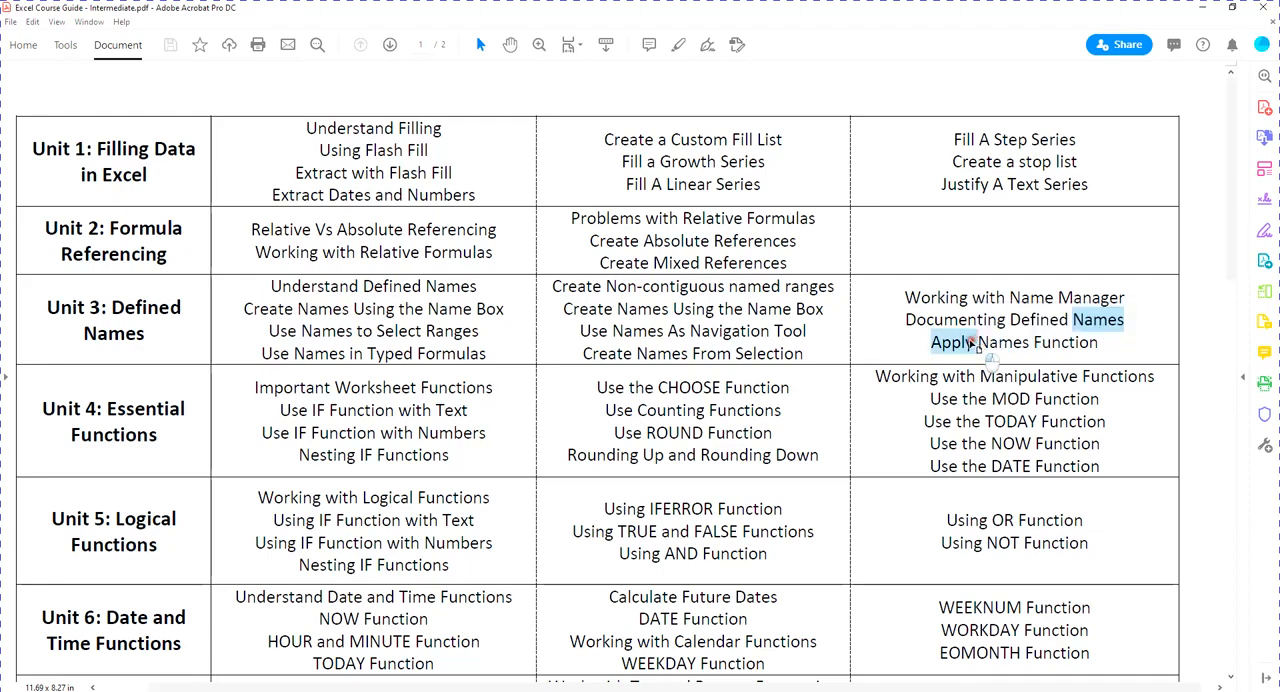
pyautogui.click(972, 343)
pyautogui.hotkey('alt', 'Tab')
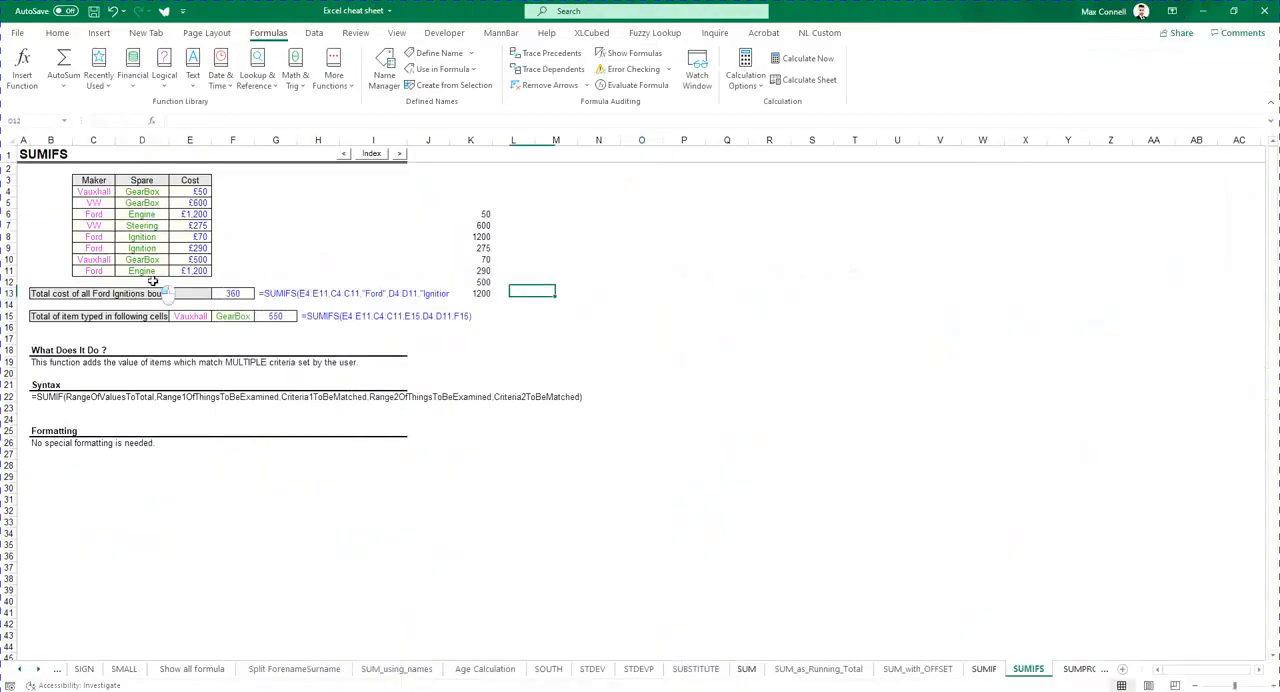
# - Apply the names Cost, Maker and Spare to the SUMIFS formula in cell F13
pyautogui.click(233, 293)
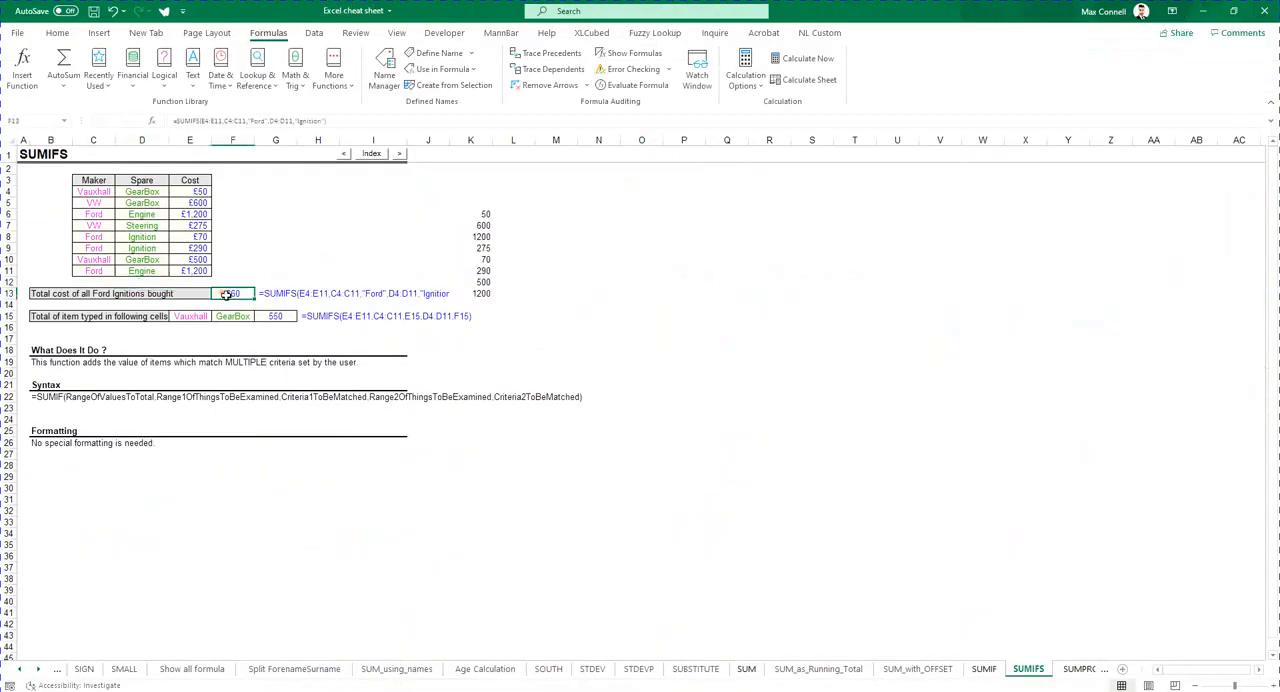
pyautogui.click(246, 121)
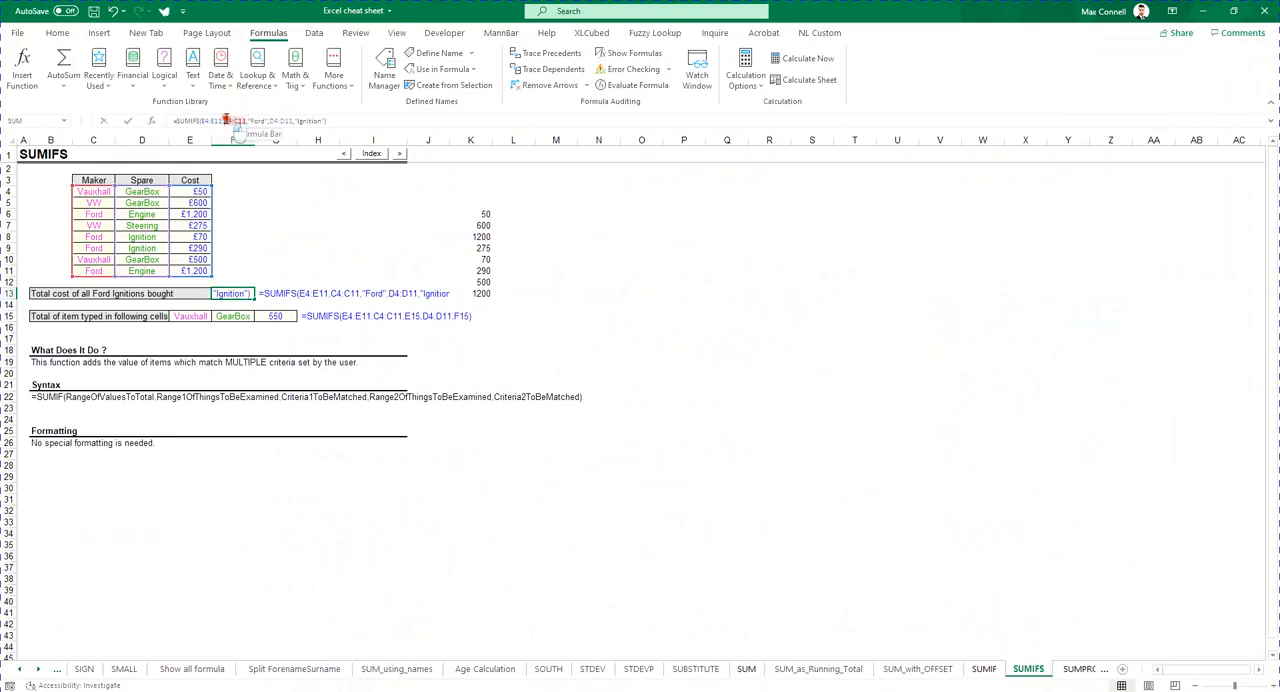
pyautogui.doubleClick(226, 120)
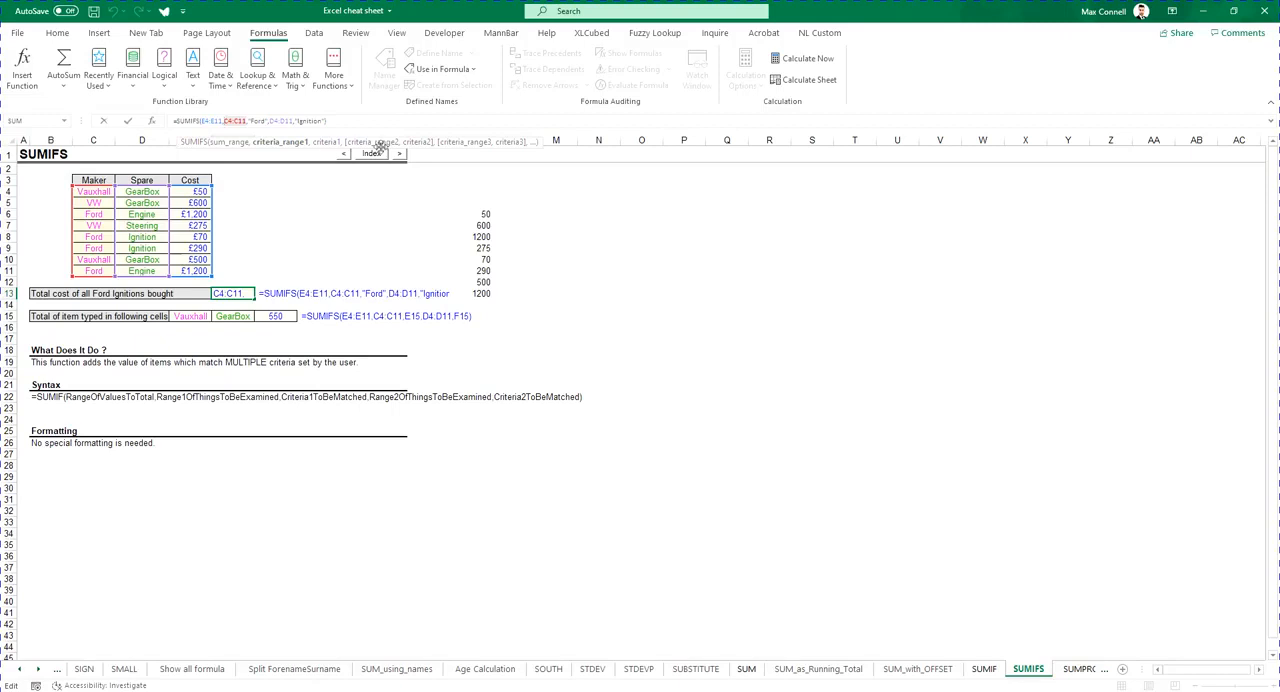
pyautogui.moveTo(352, 123); pyautogui.dragTo(136, 137)
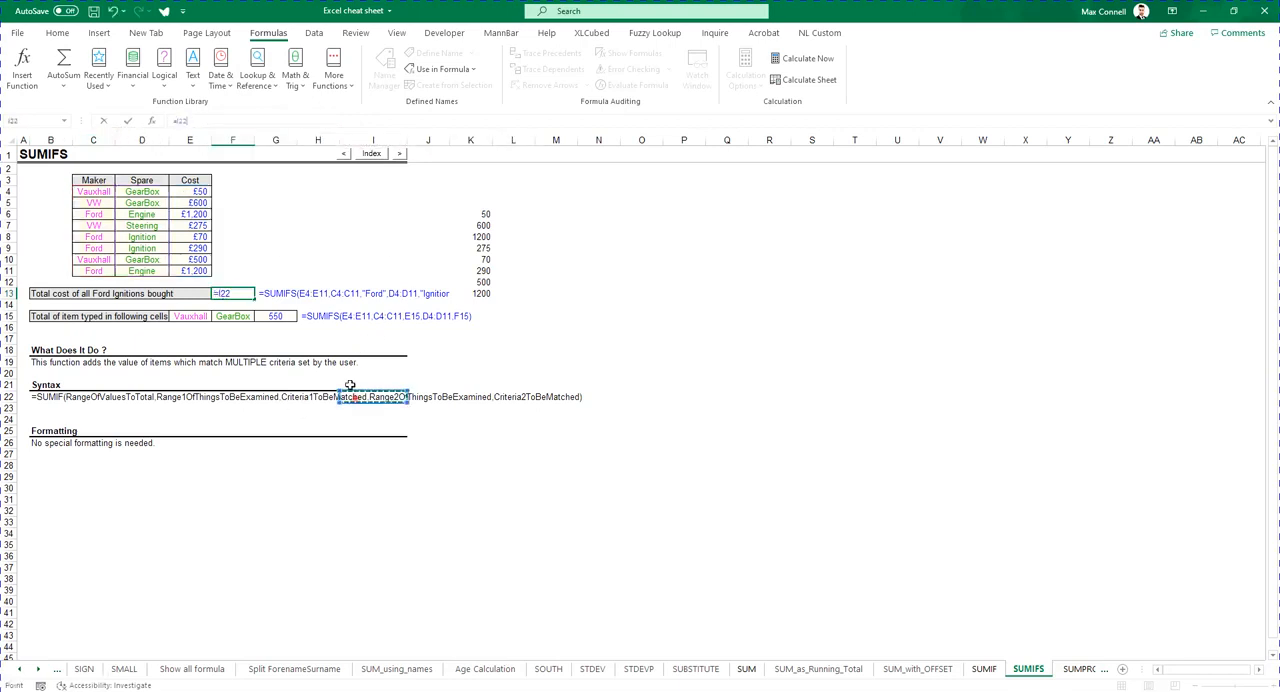
pyautogui.press('Escape')
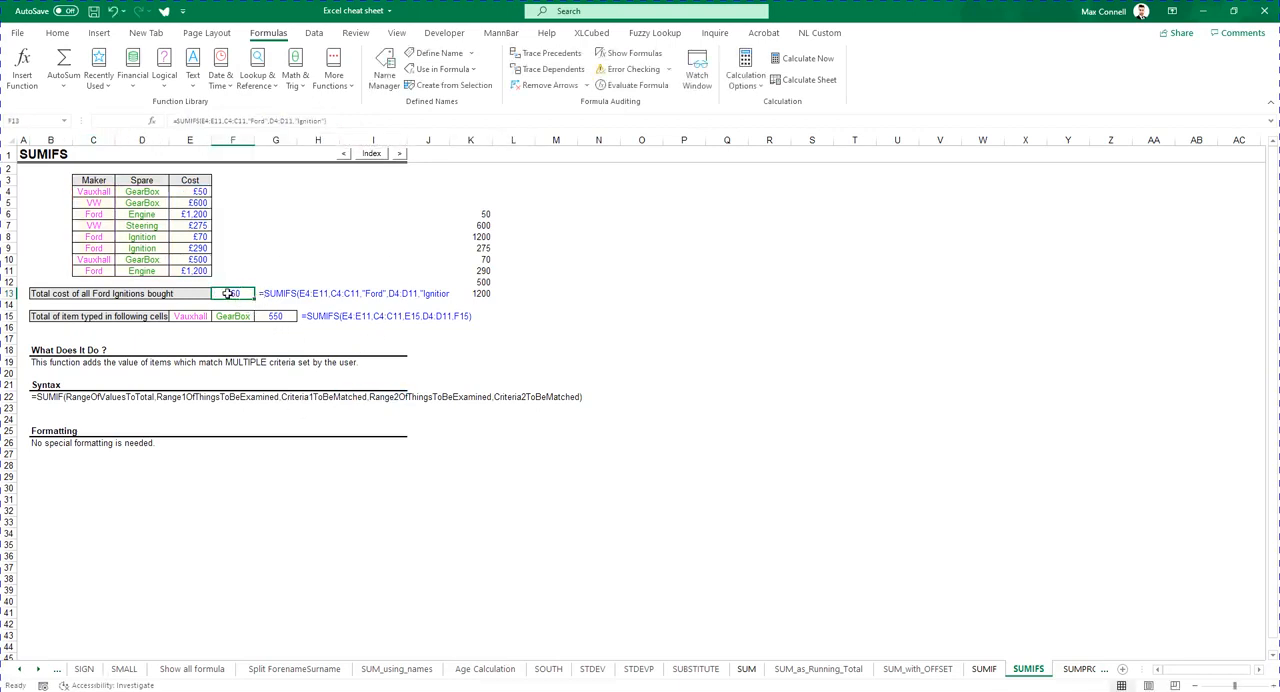
pyautogui.click(476, 70)
pyautogui.click(473, 54)
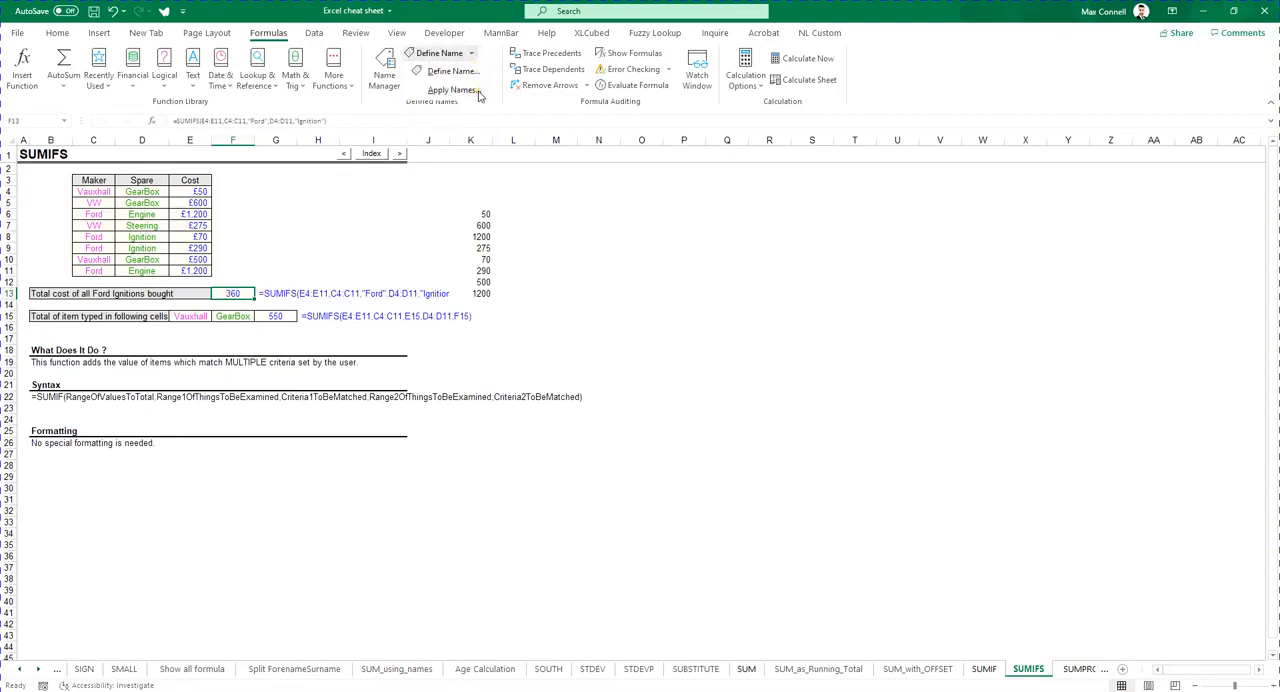
pyautogui.click(452, 90)
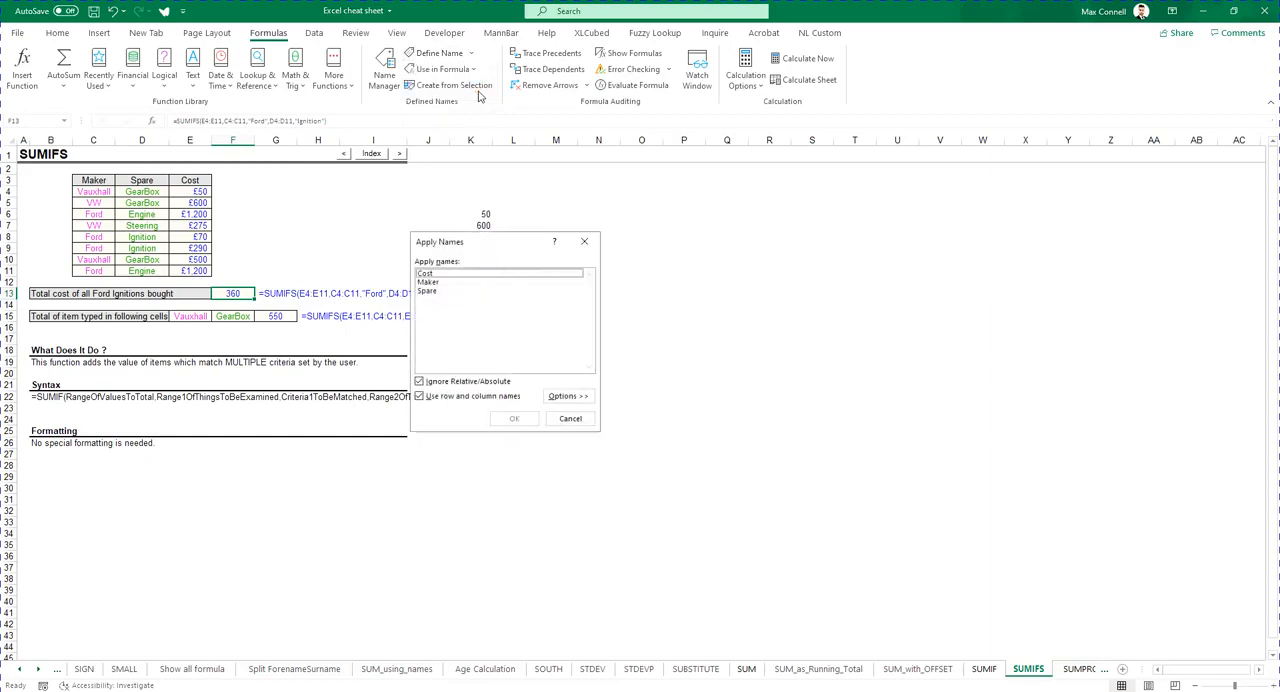
pyautogui.click(450, 274)
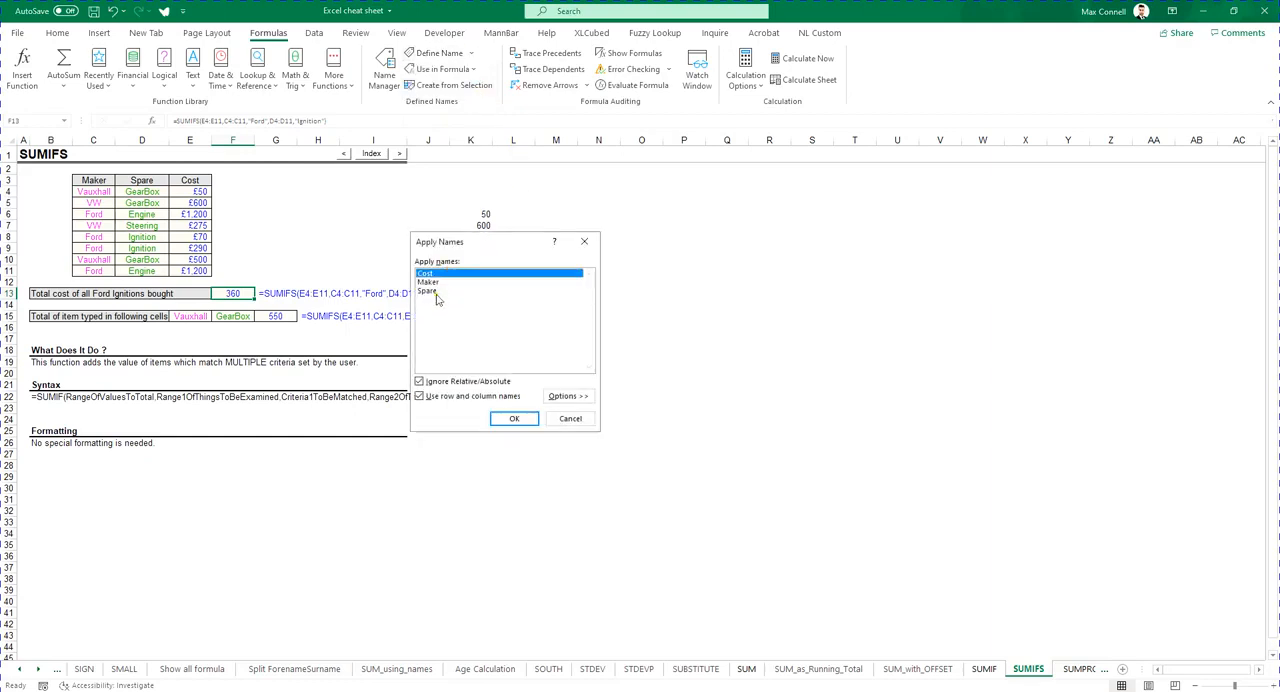
pyautogui.click(436, 292)
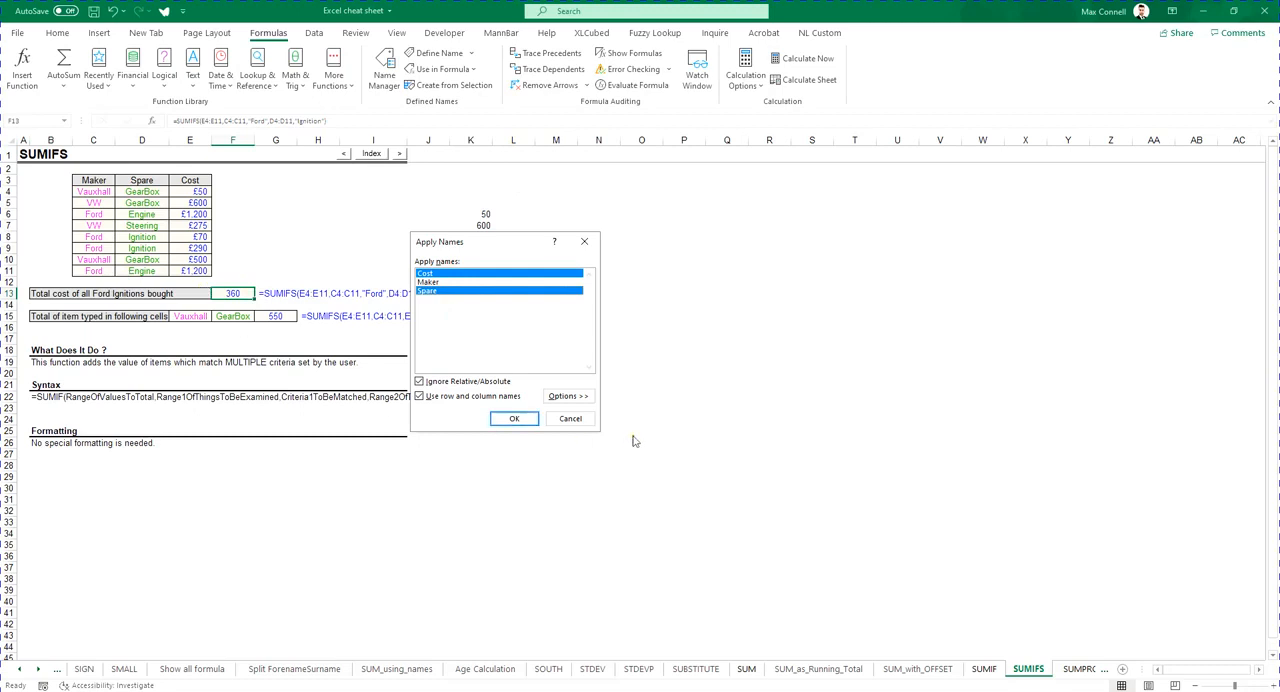
pyautogui.click(448, 282)
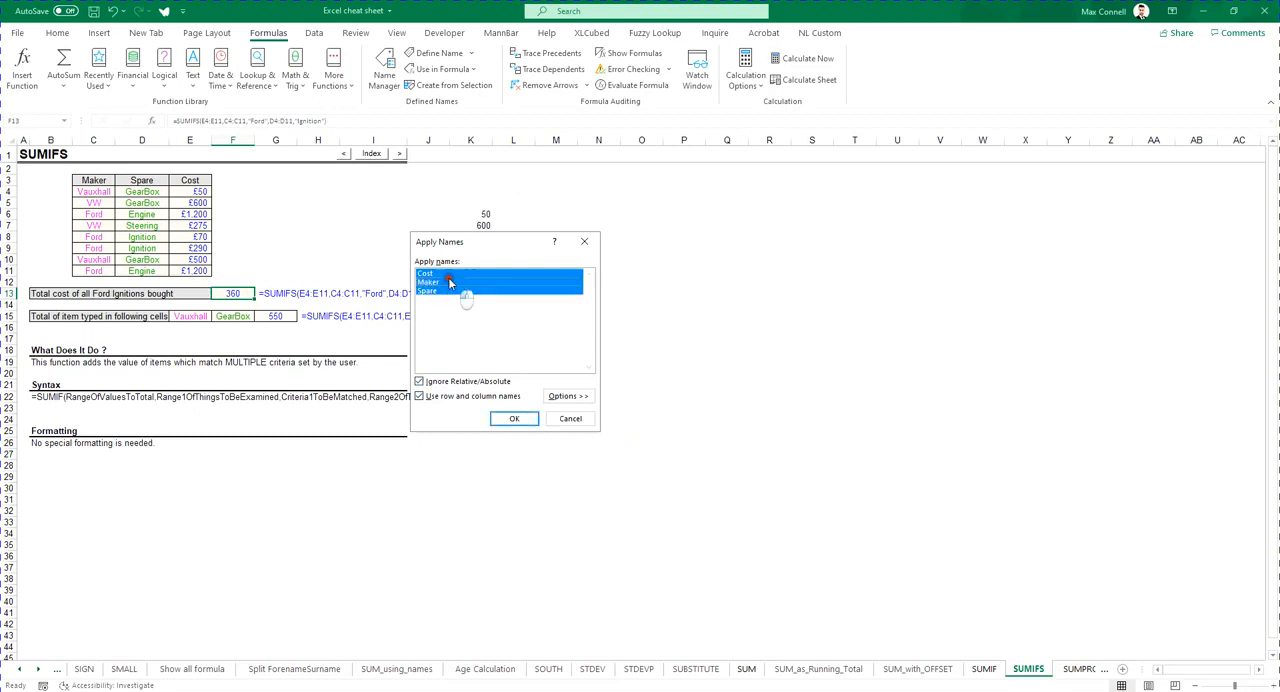
pyautogui.click(508, 417)
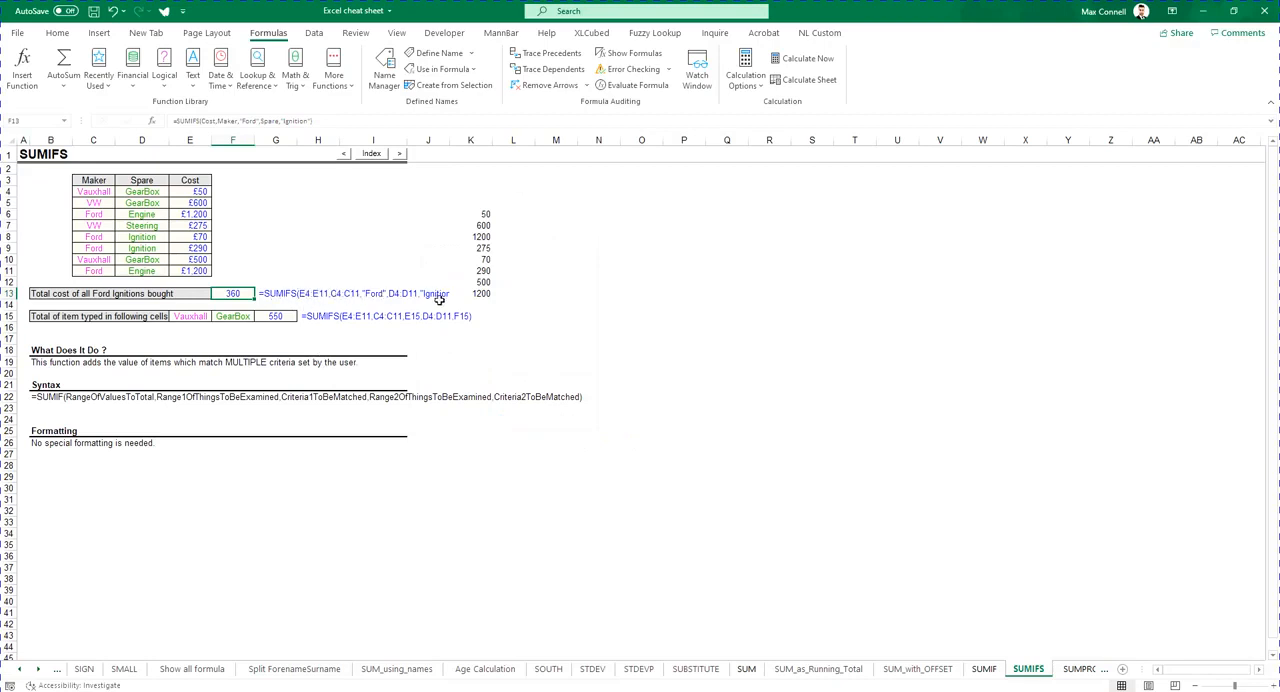
# - Examine the named arguments of F13's SUMIFS formula by stepping through its argument hints
pyautogui.click(726, 407)
pyautogui.click(226, 295)
pyautogui.click(220, 121)
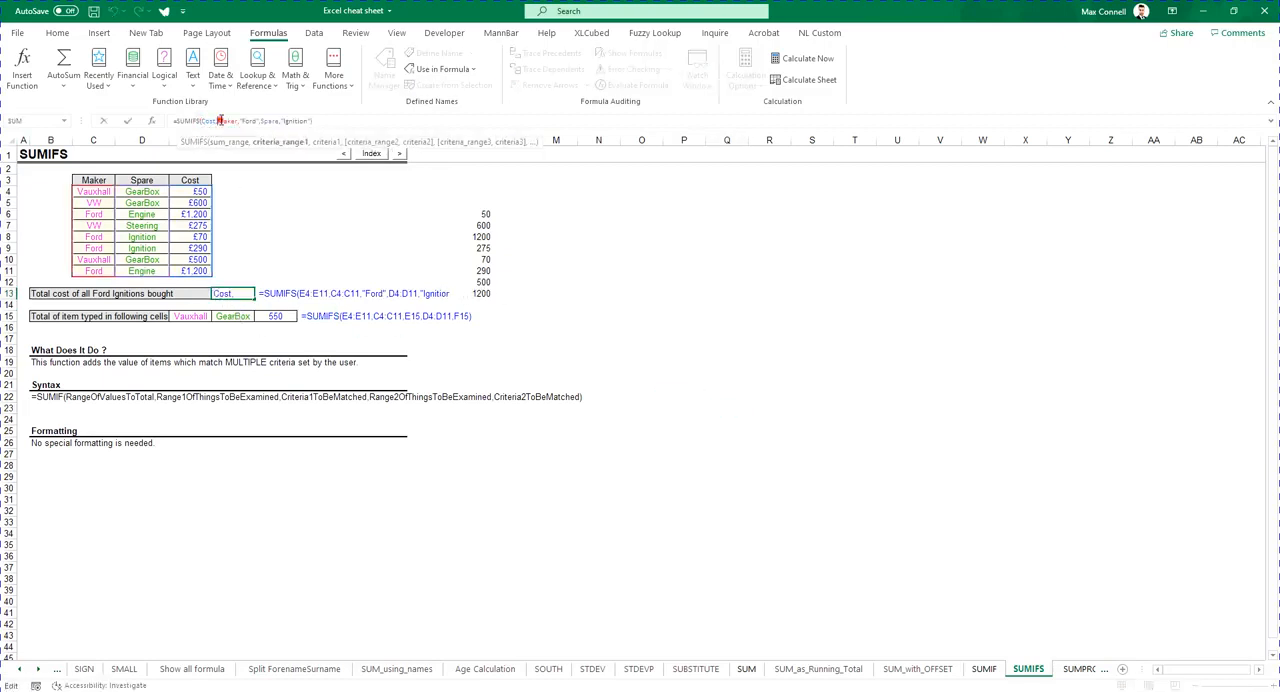
pyautogui.press('Escape')
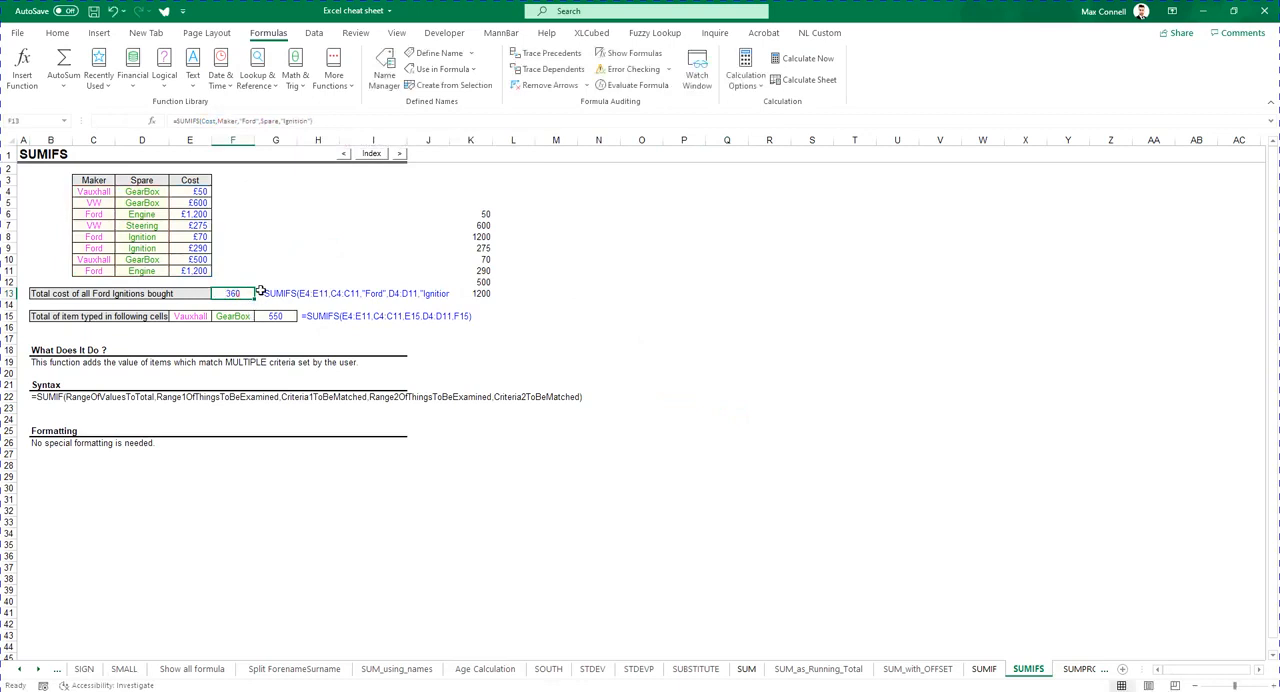
pyautogui.doubleClick(233, 293)
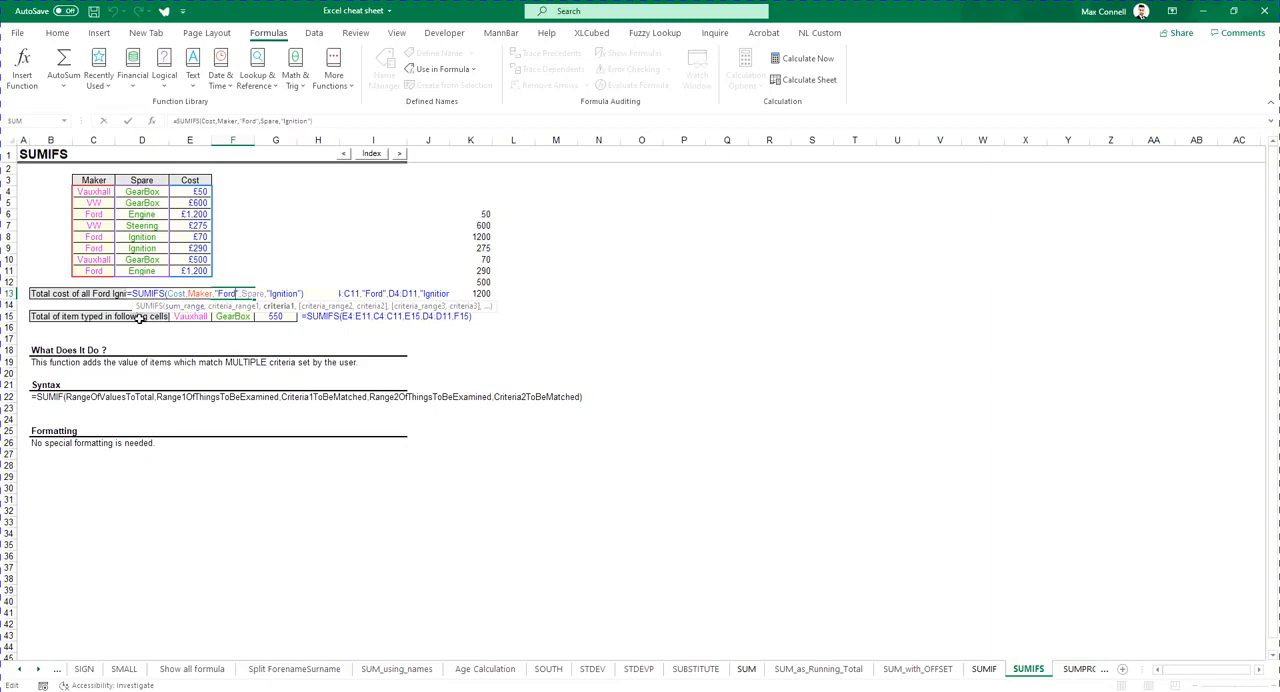
pyautogui.click(187, 307)
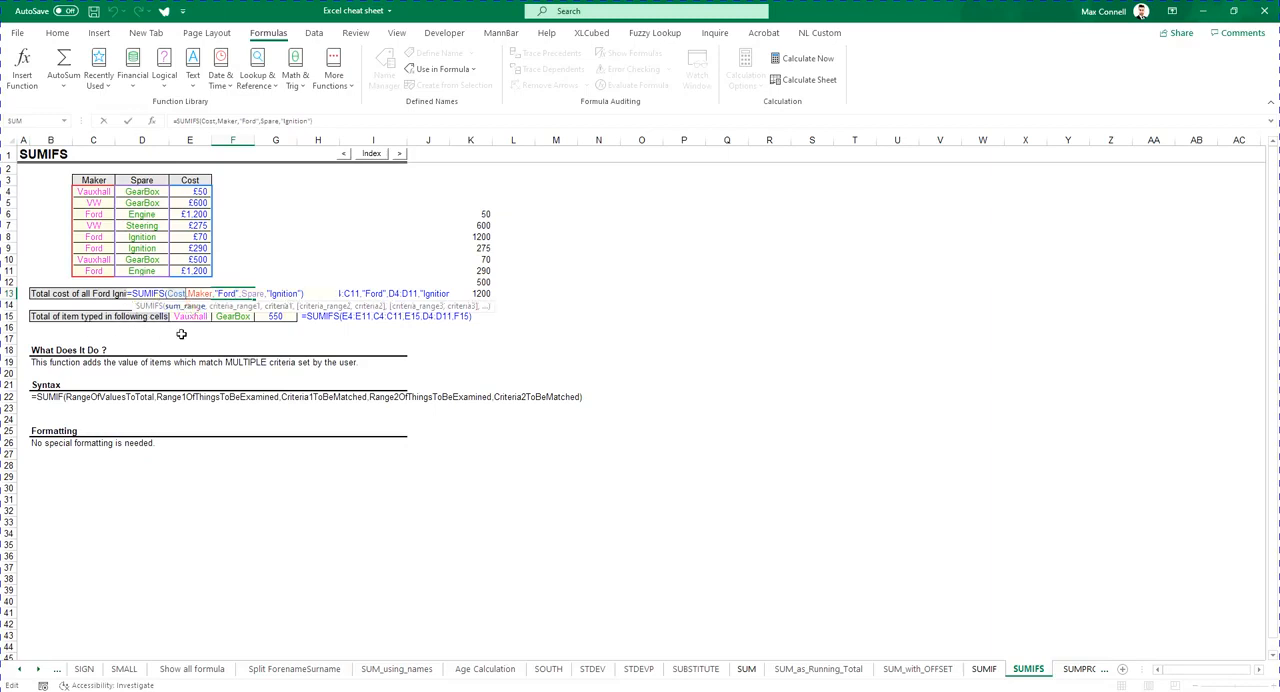
pyautogui.click(231, 307)
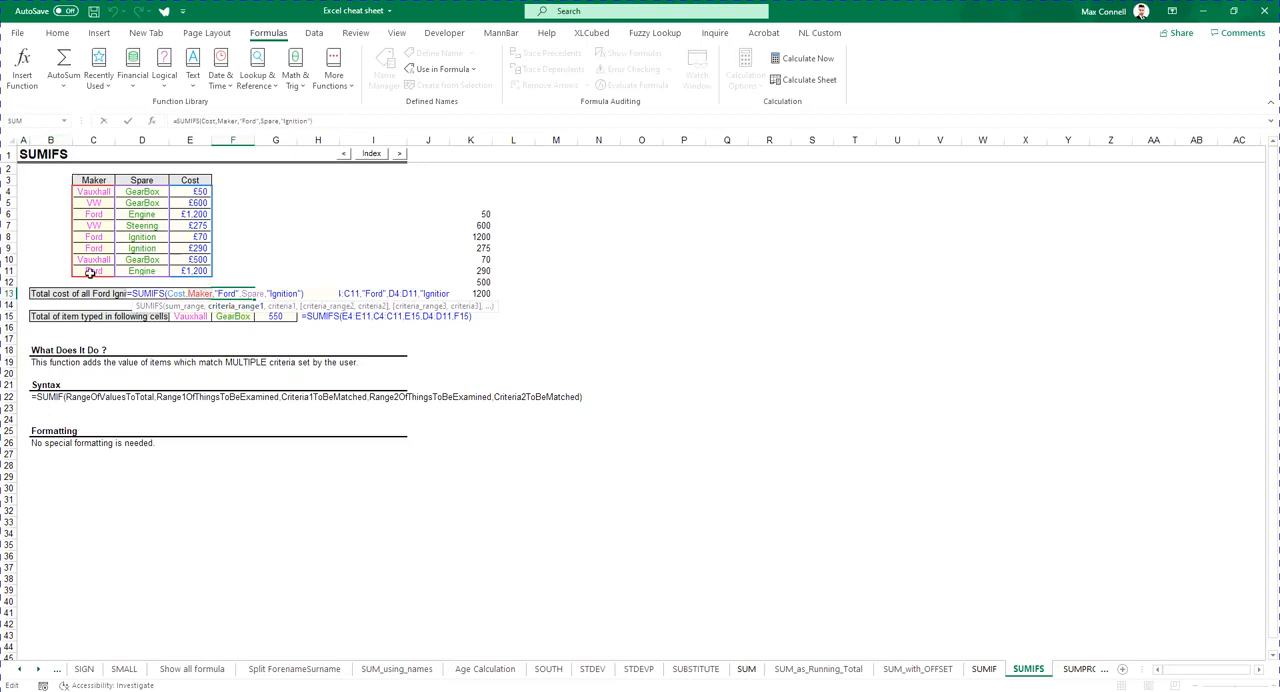
pyautogui.click(278, 306)
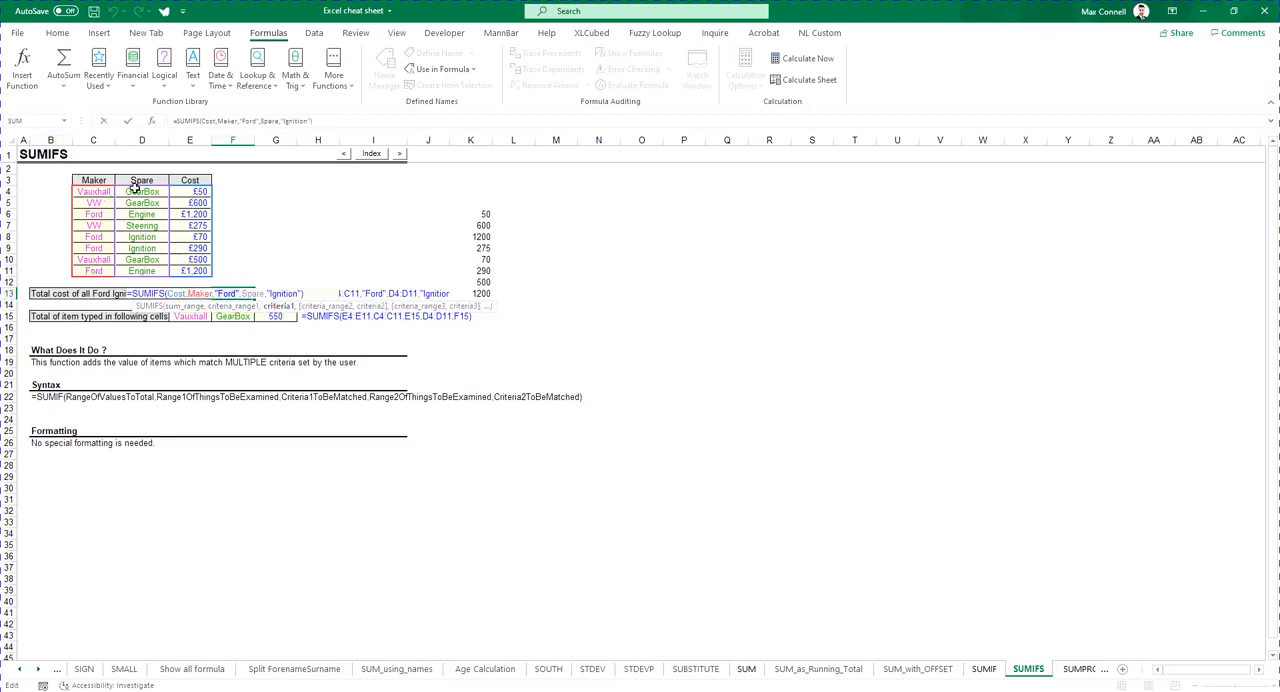
pyautogui.click(326, 307)
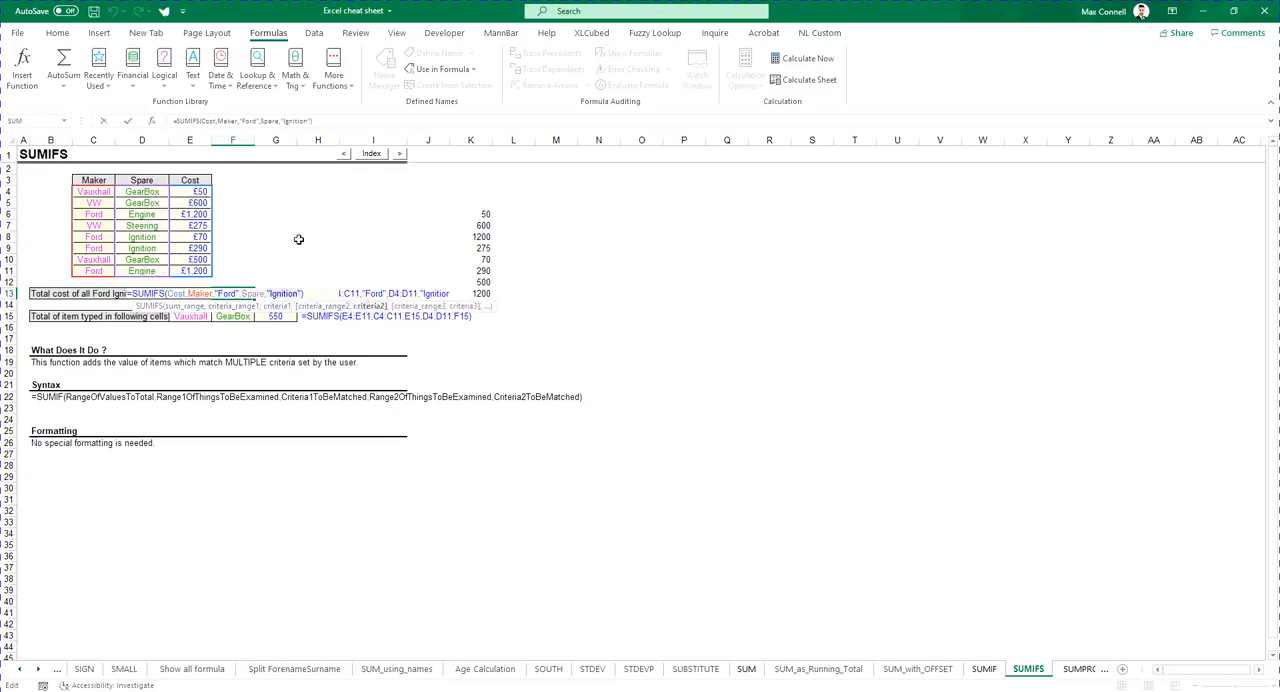
pyautogui.hotkey('ctrl', 'Return')
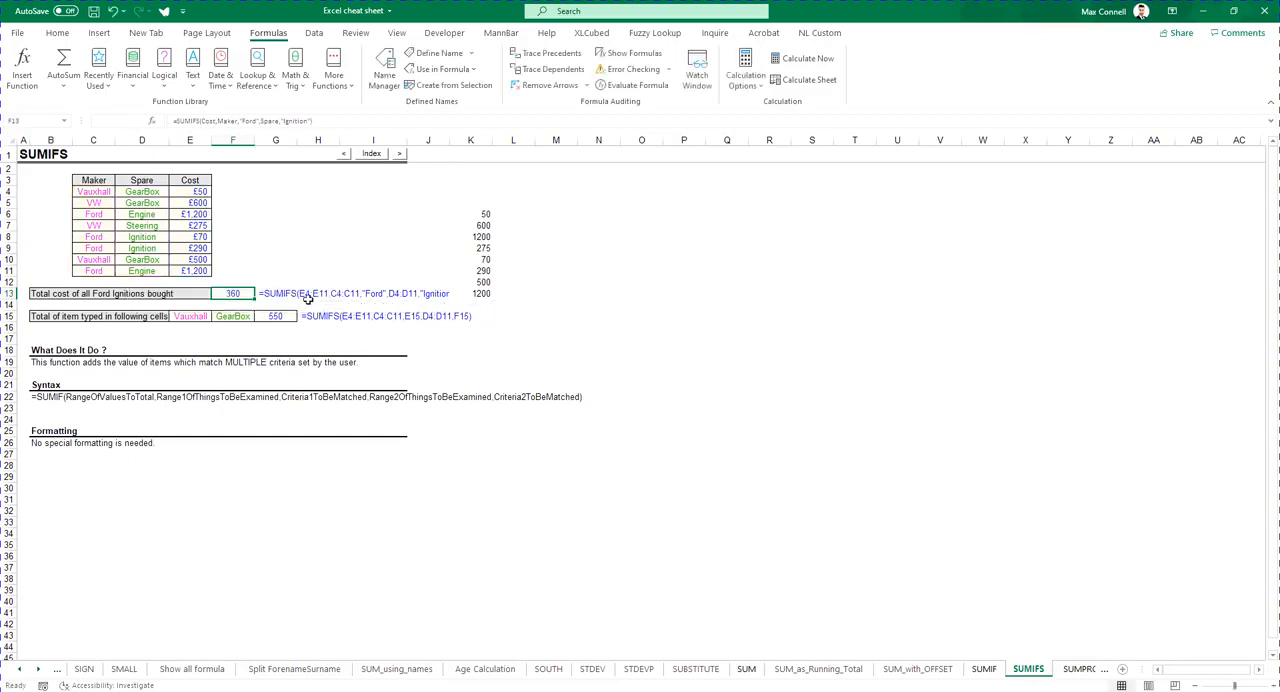
# - Delete the Cost name in the Name Manager, then undo the deletion
pyautogui.click(281, 294)
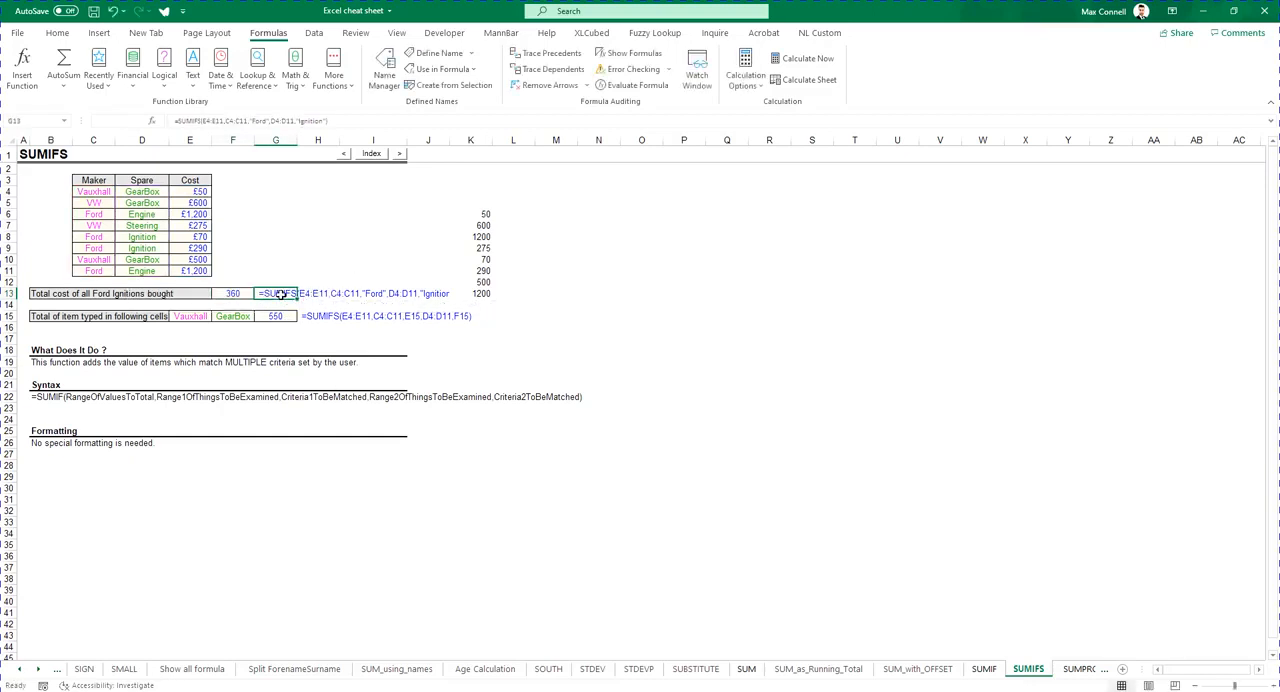
pyautogui.click(471, 53)
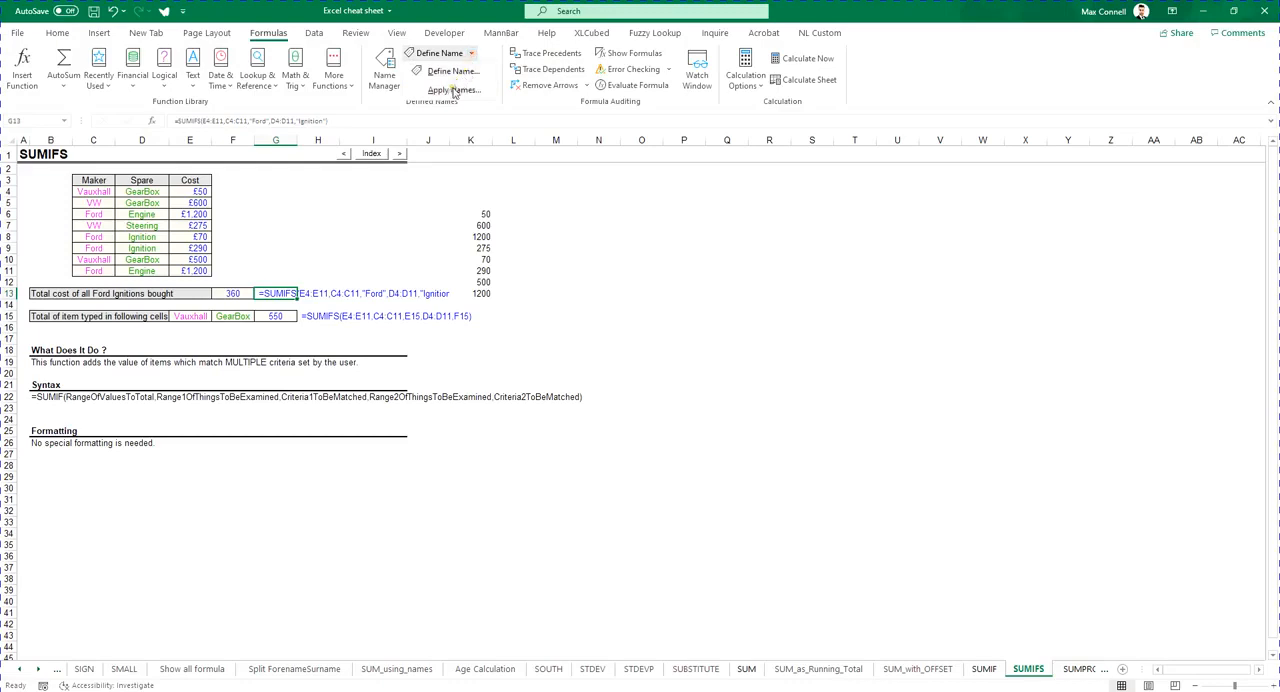
pyautogui.click(728, 515)
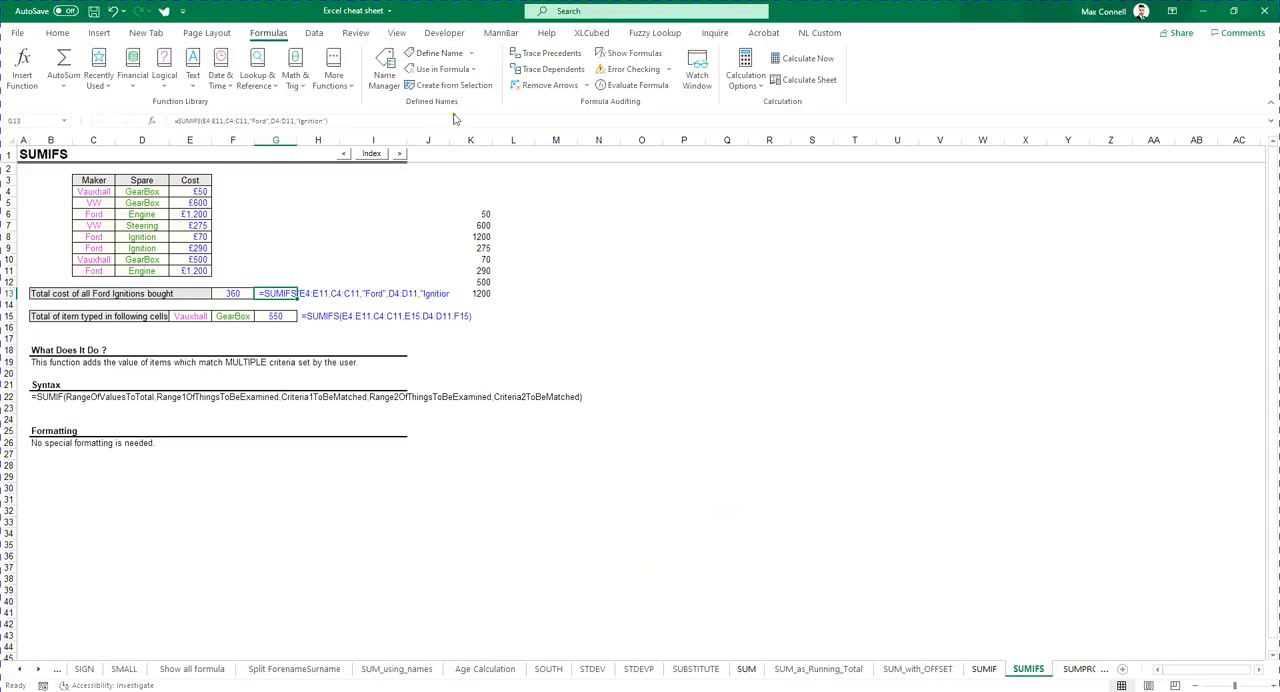
pyautogui.click(384, 72)
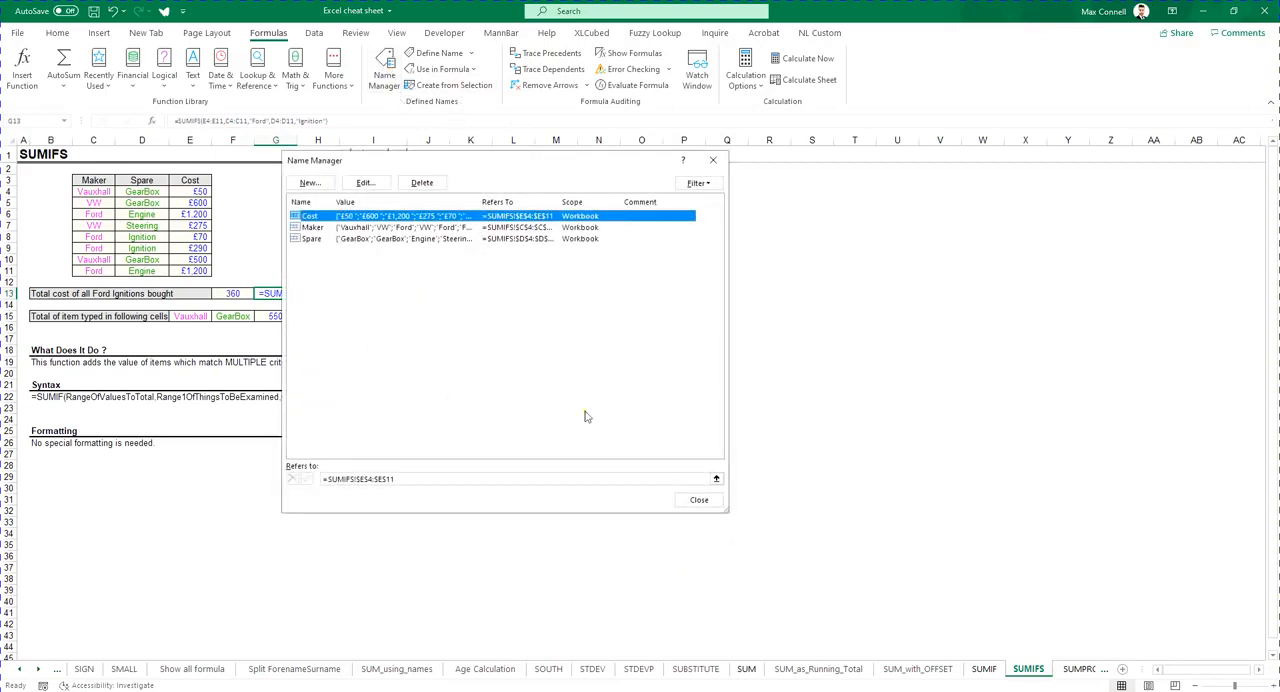
pyautogui.click(422, 182)
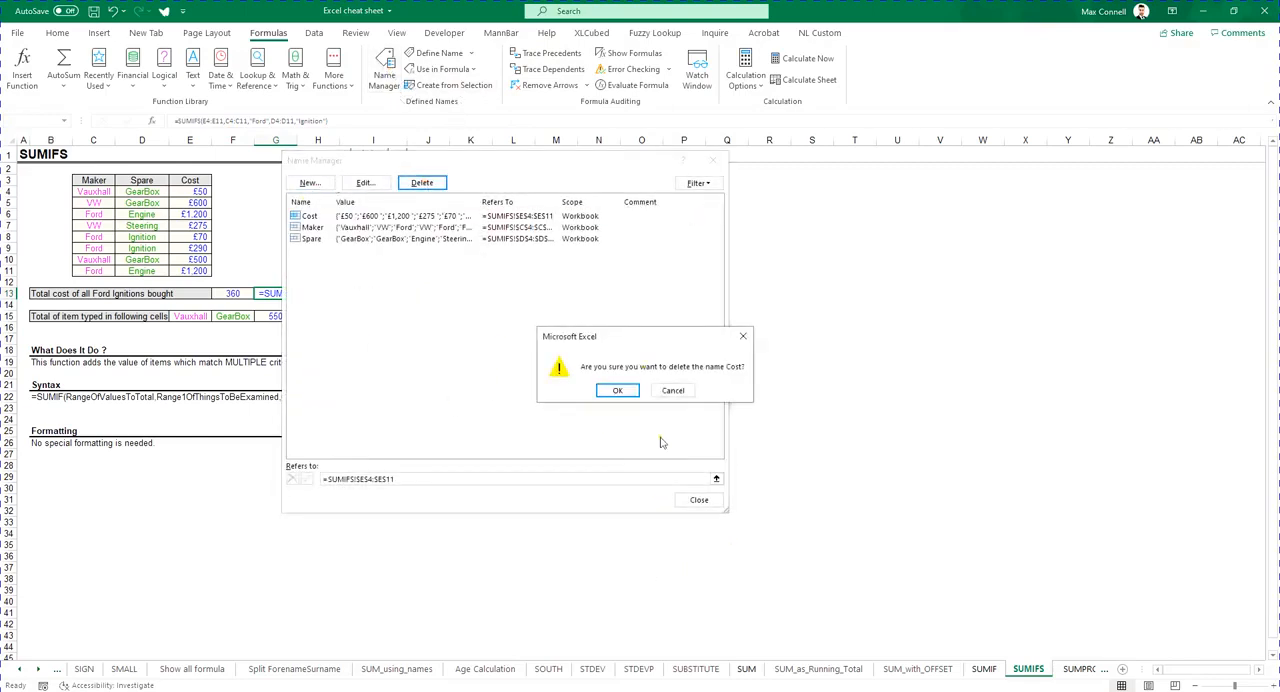
pyautogui.click(616, 391)
pyautogui.click(697, 499)
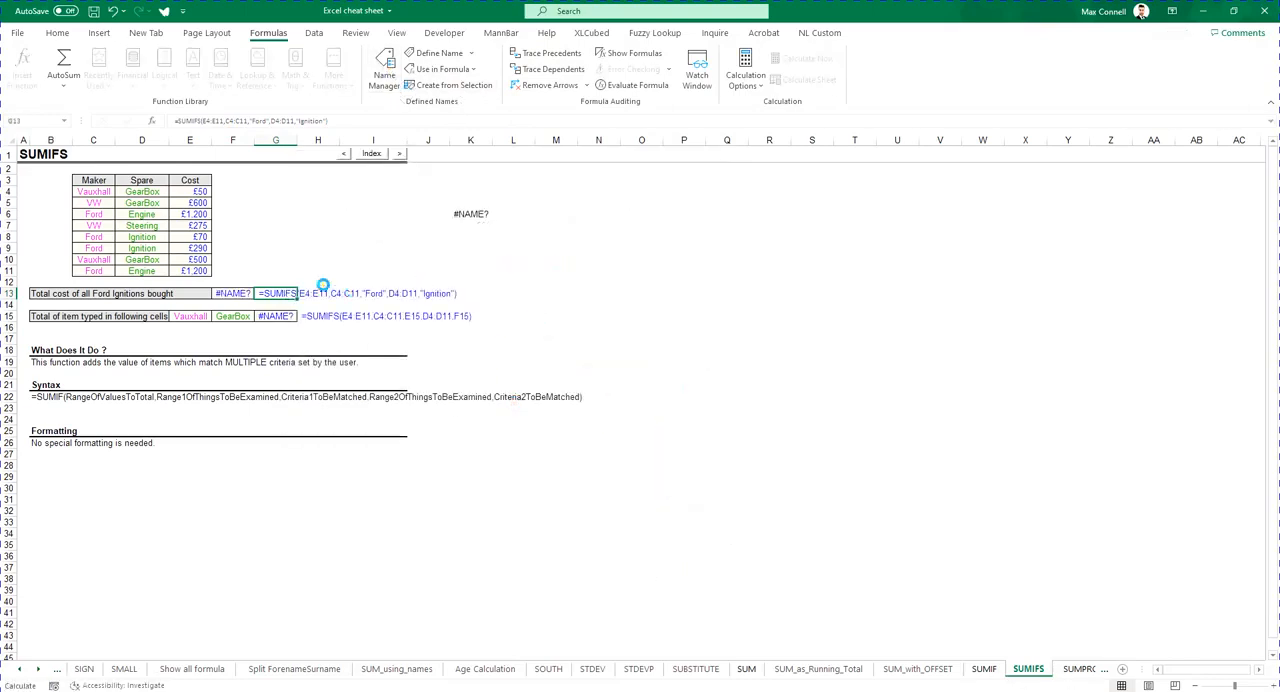
pyautogui.click(244, 304)
pyautogui.hotkey('ctrl', 'z')
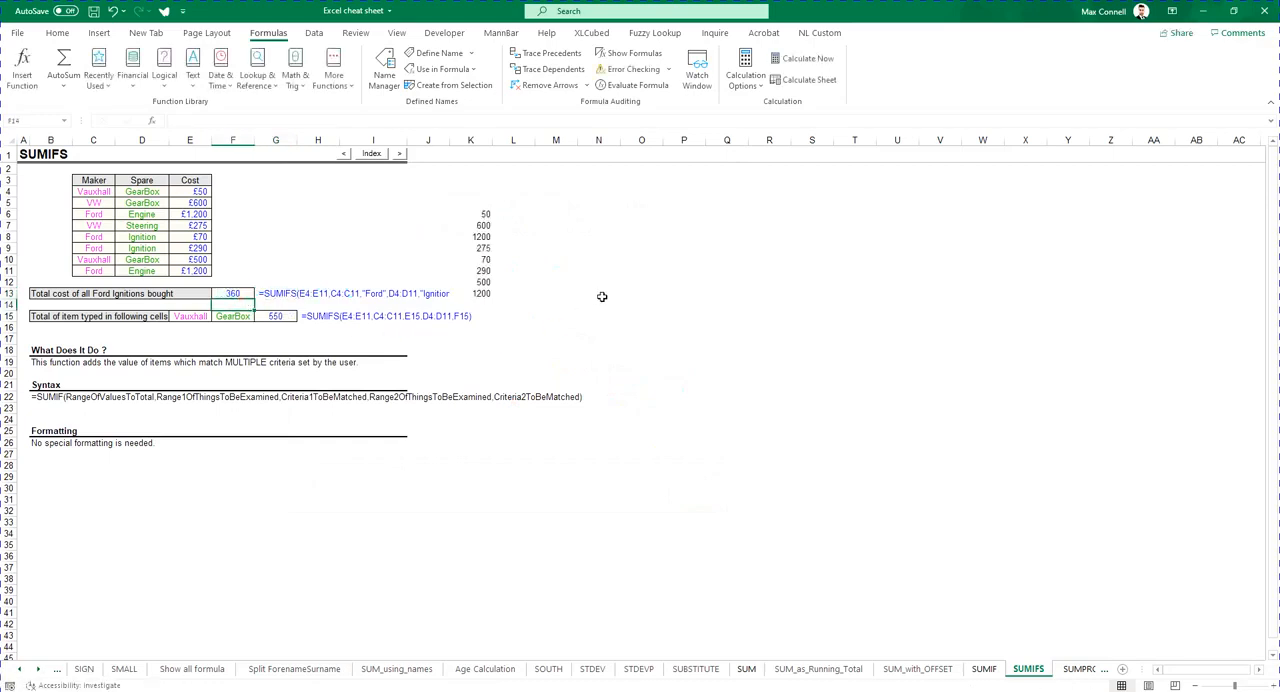
# - Review the SUMIFS formula in F13, then switch to the Excel Course Guide PDF
pyautogui.click(368, 229)
pyautogui.click(268, 304)
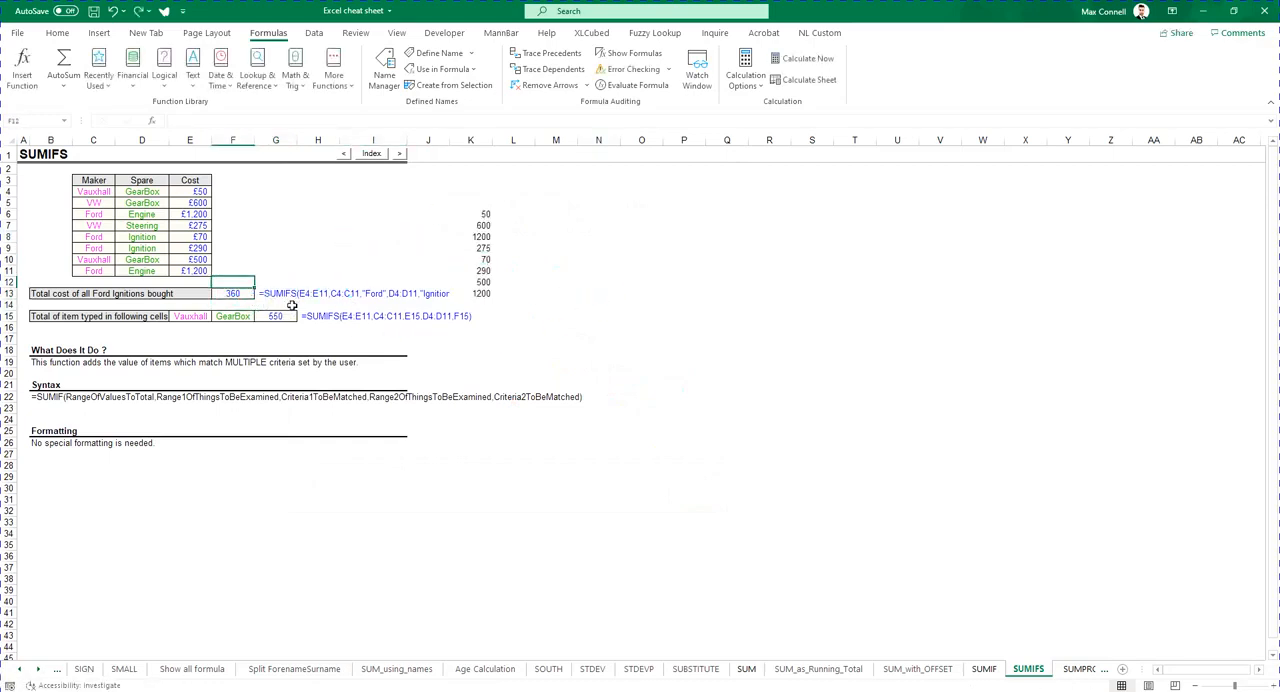
pyautogui.click(264, 289)
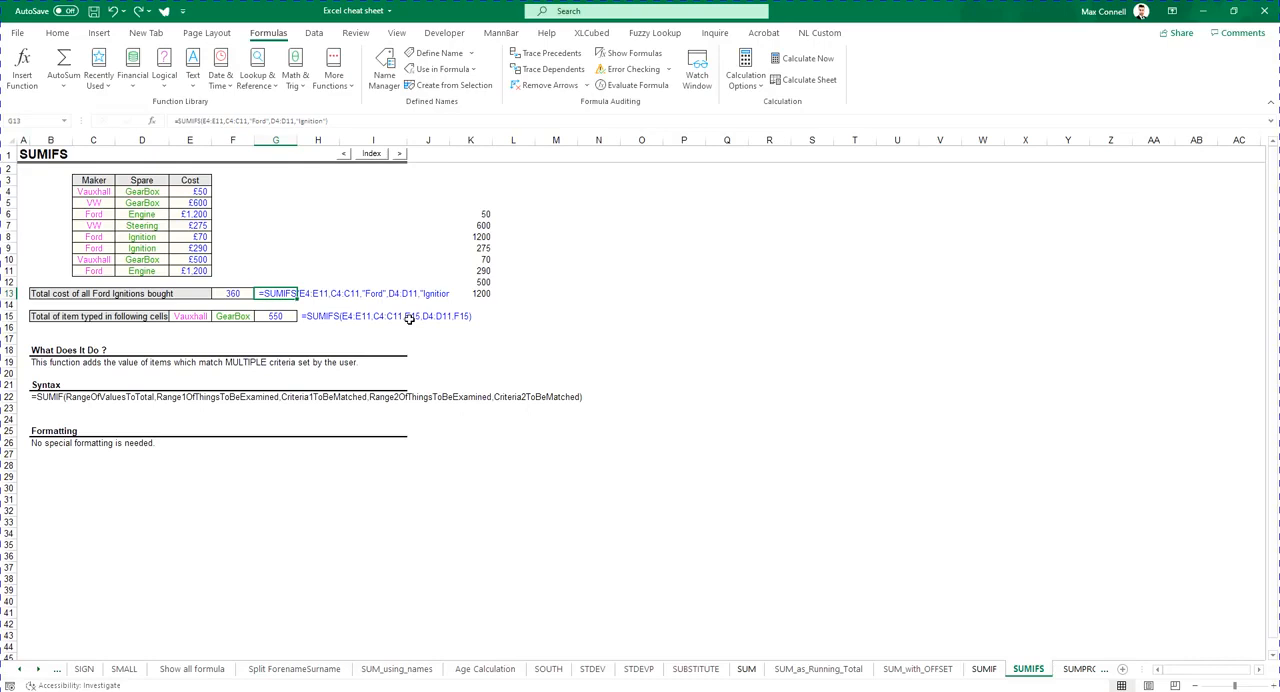
pyautogui.moveTo(249, 120); pyautogui.dragTo(224, 120)
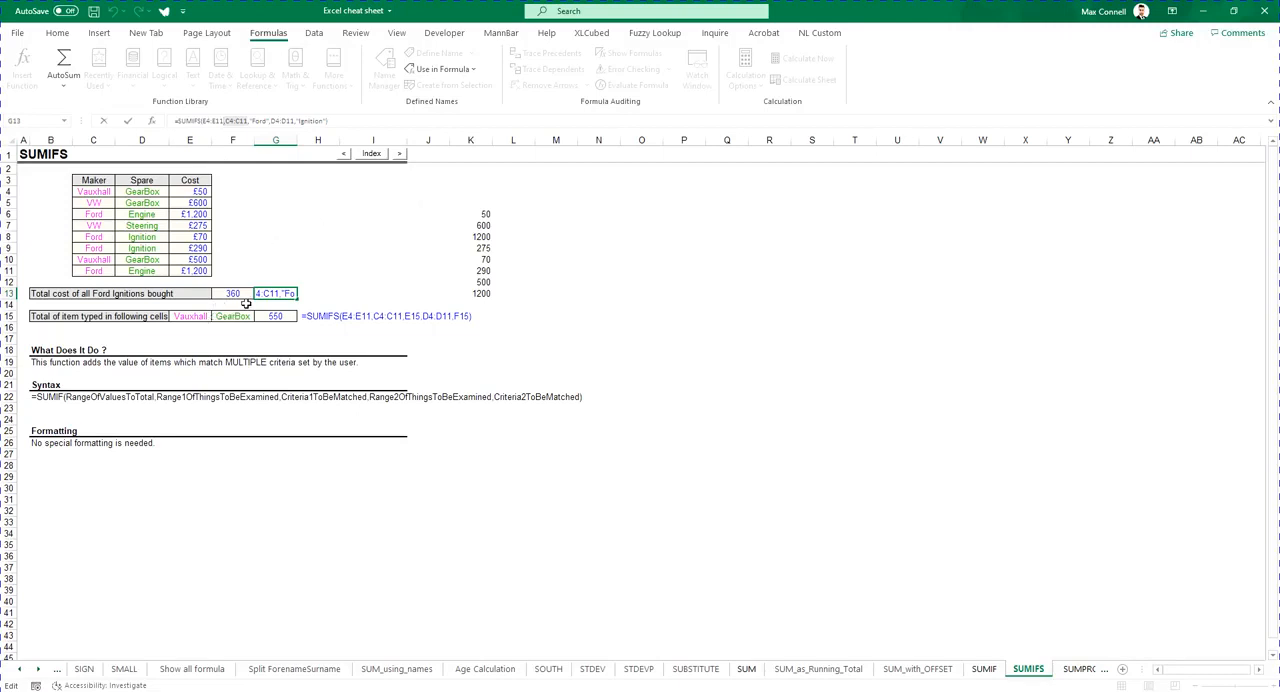
pyautogui.press('Escape')
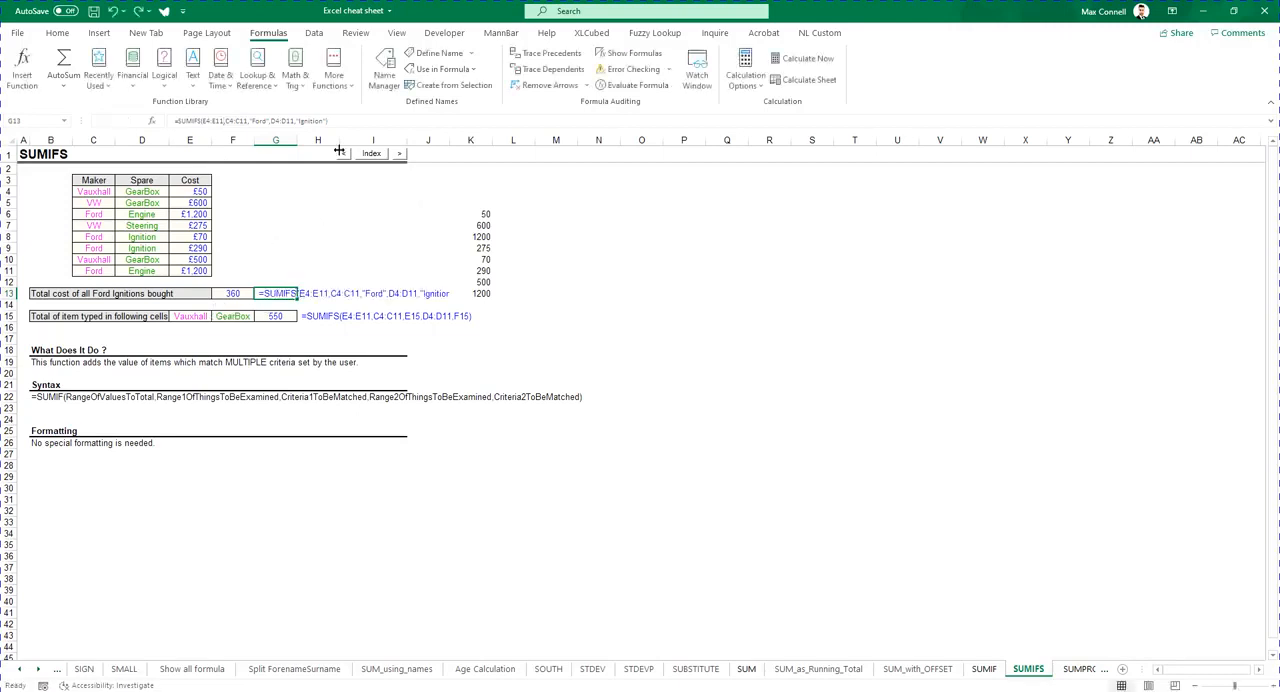
pyautogui.click(471, 53)
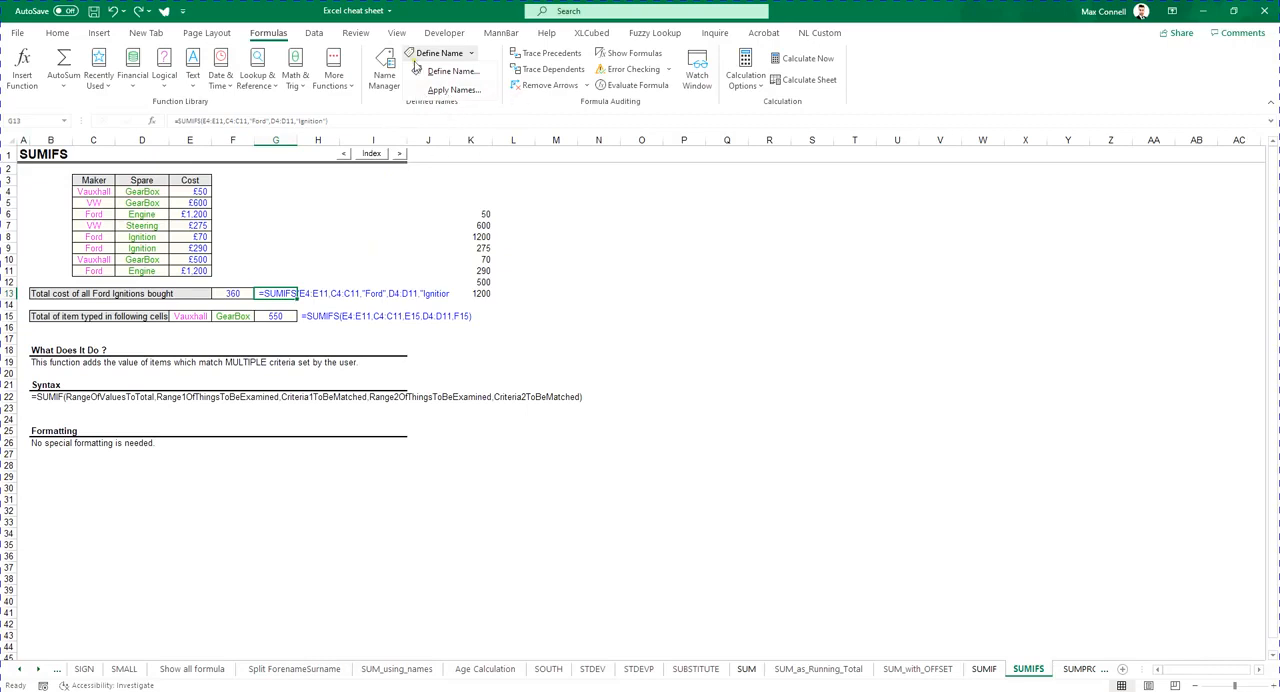
pyautogui.click(520, 41)
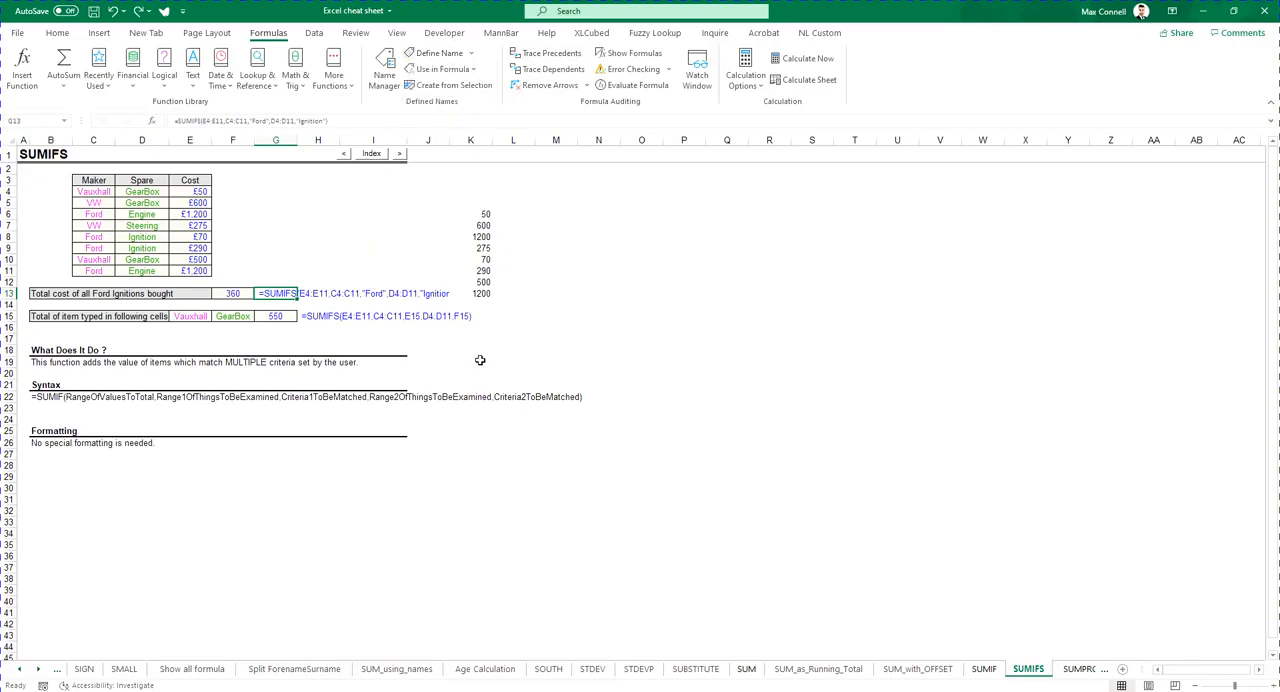
pyautogui.click(601, 397)
pyautogui.click(714, 432)
pyautogui.click(703, 690)
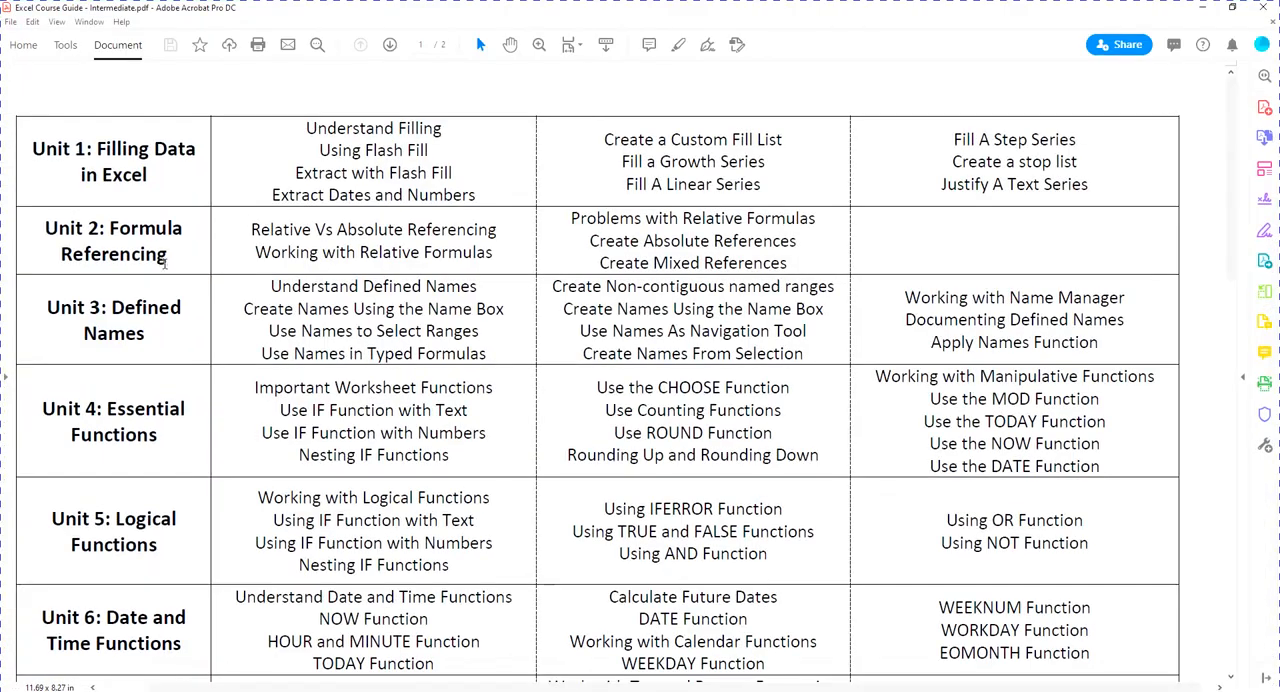